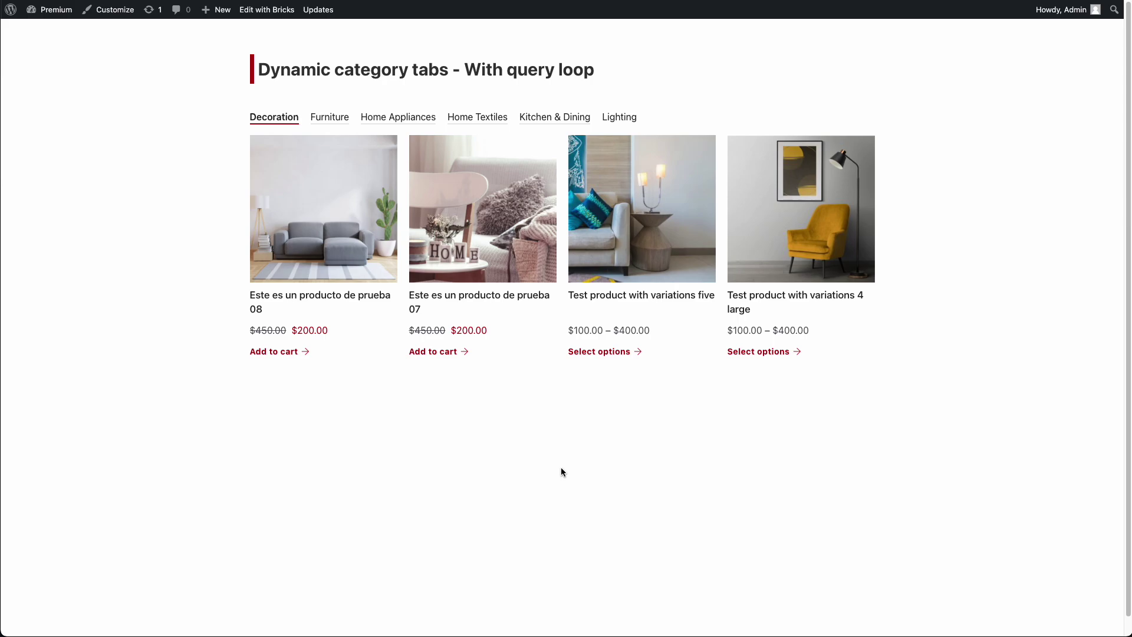
Cycle through the Furniture, Home Appliances and Home Textiles tabs, ending back on Decoration
left_click(329, 116)
left_click(413, 117)
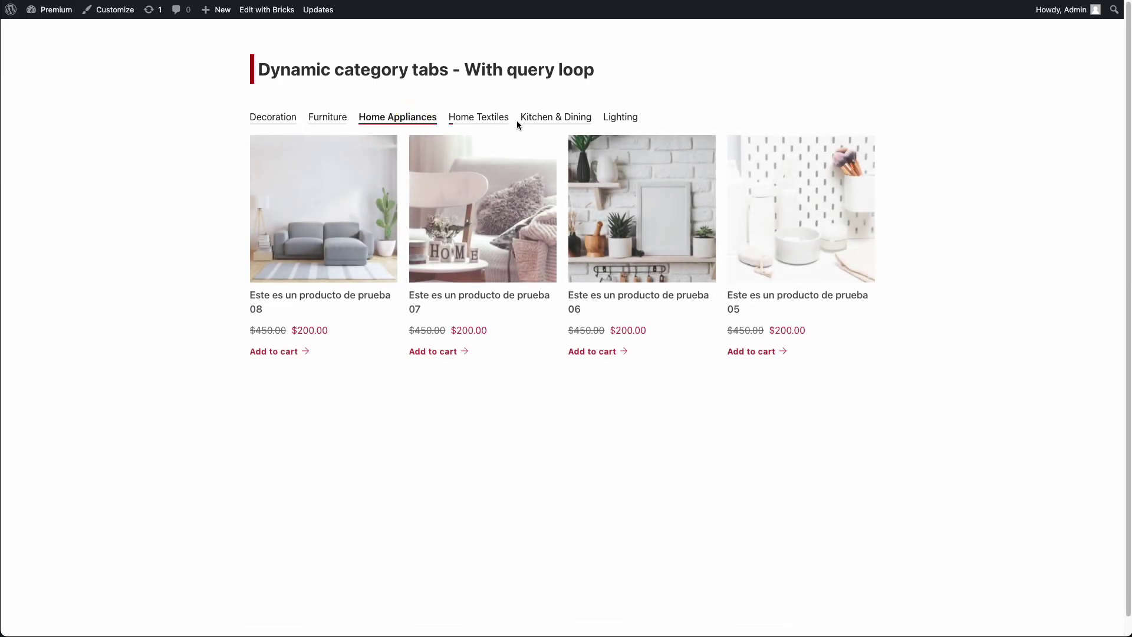
left_click(485, 121)
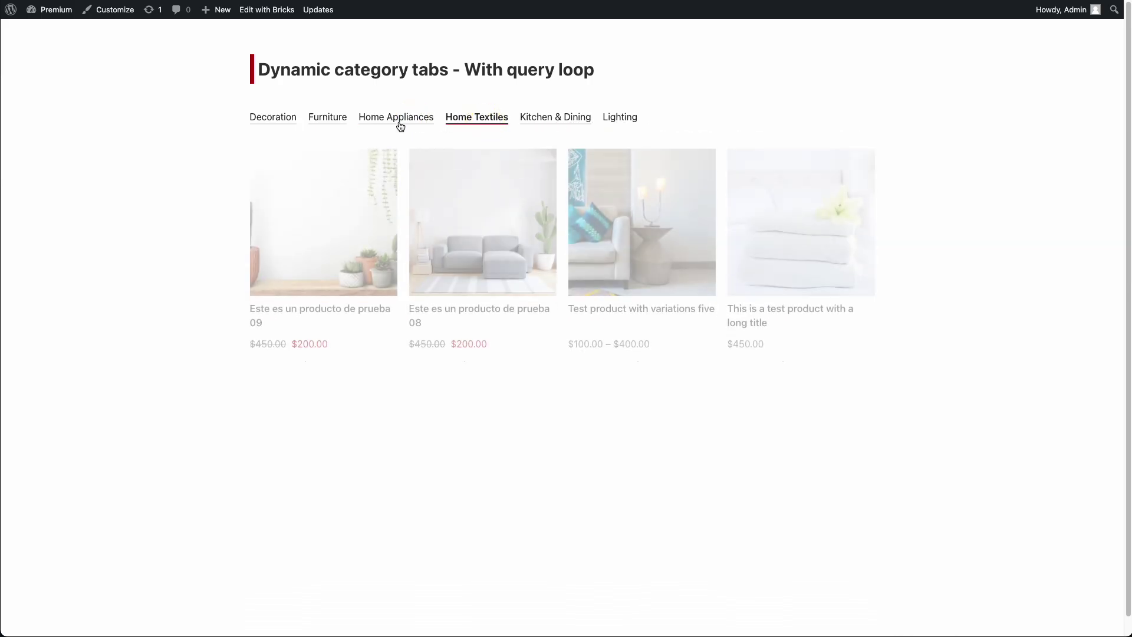
left_click(322, 117)
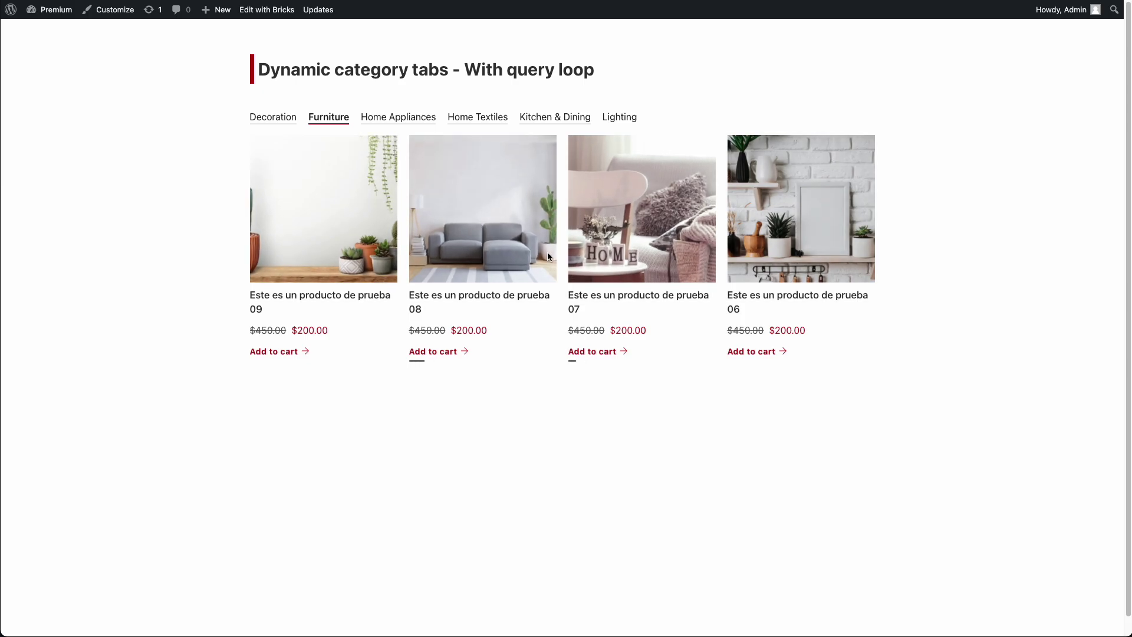
left_click(289, 119)
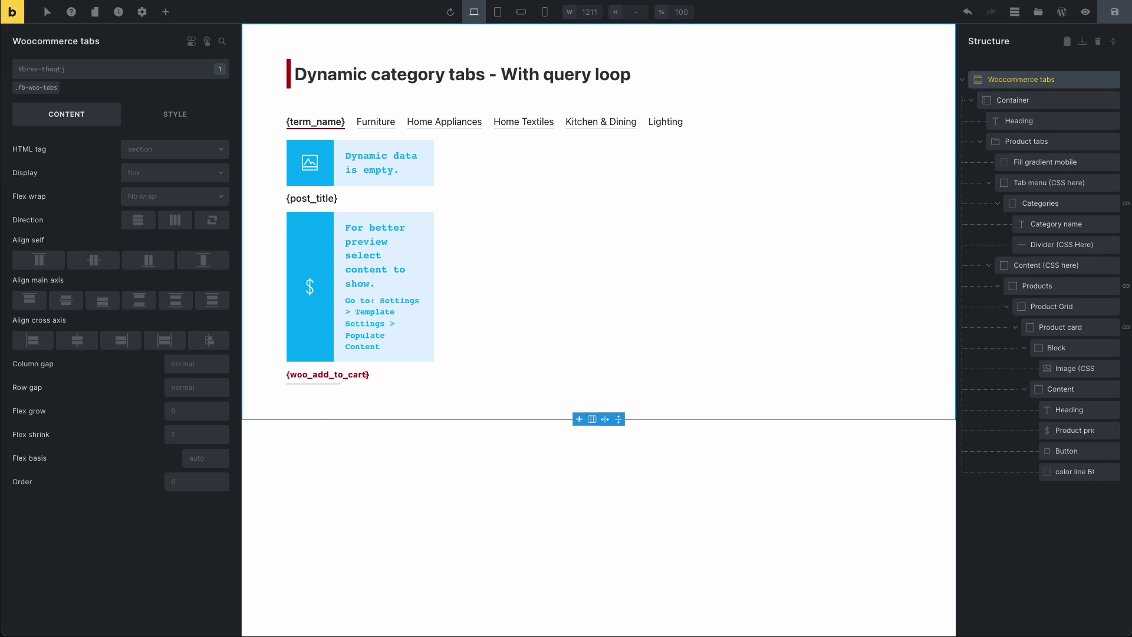
Inspect the Container, Heading, Product tabs and Tab menu elements in the Structure panel
left_click(1020, 104)
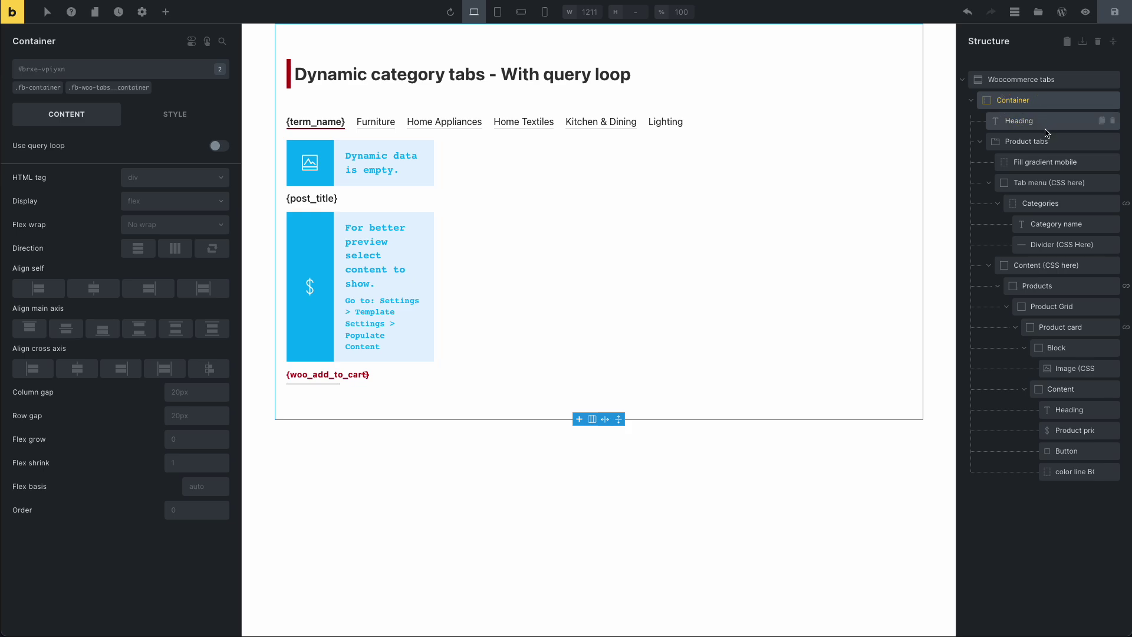
left_click(1031, 123)
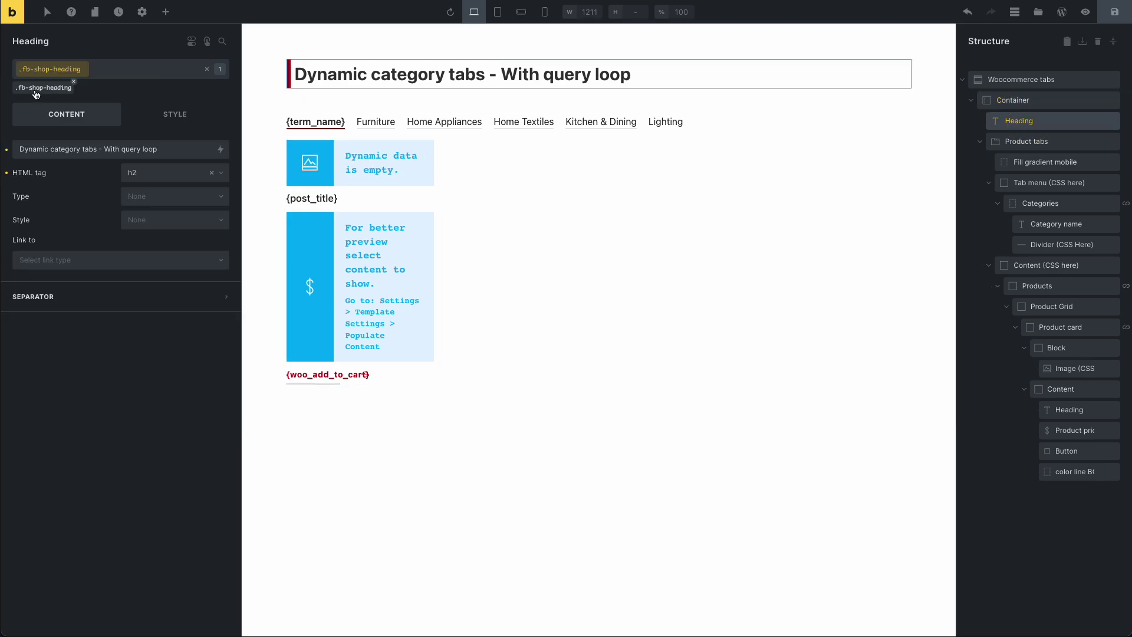
mouse_move(544, 100)
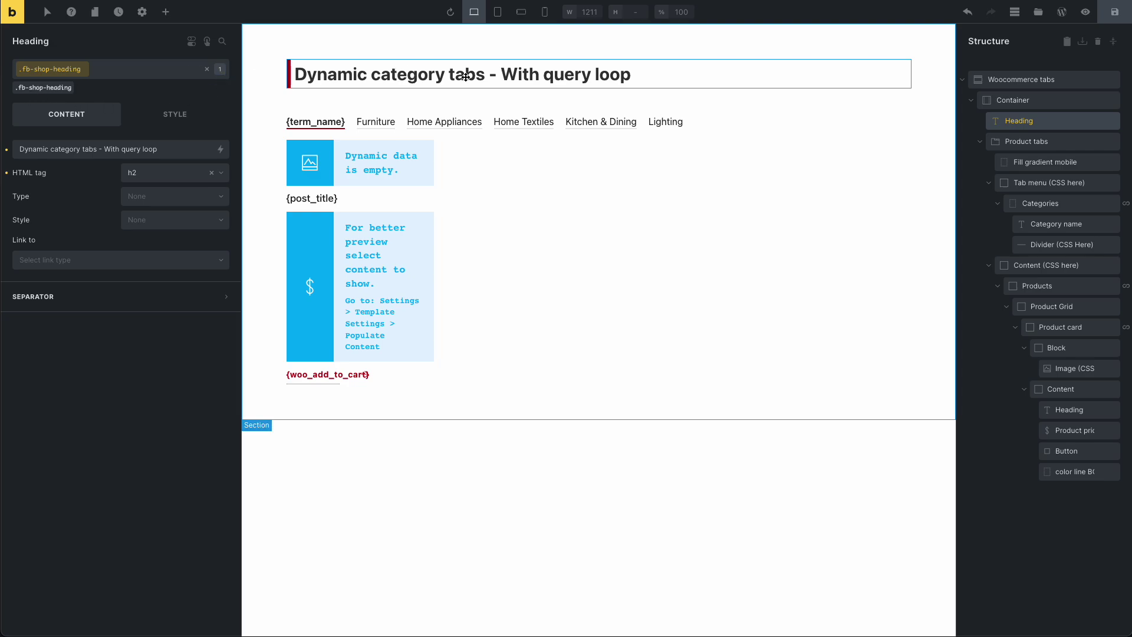
left_click(1031, 143)
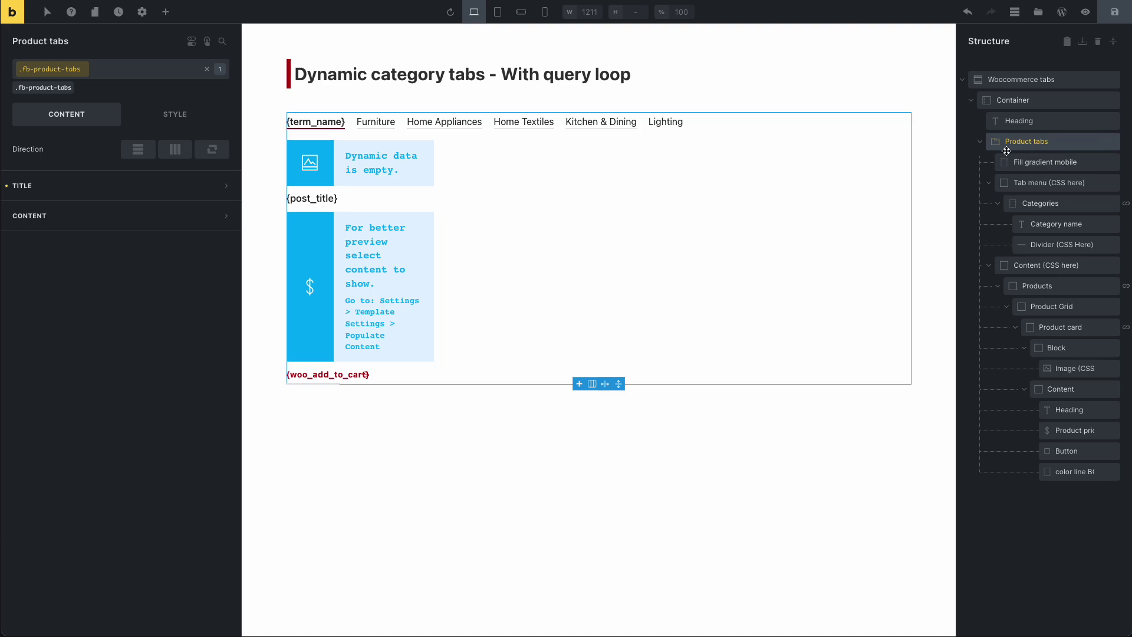
left_click(1024, 188)
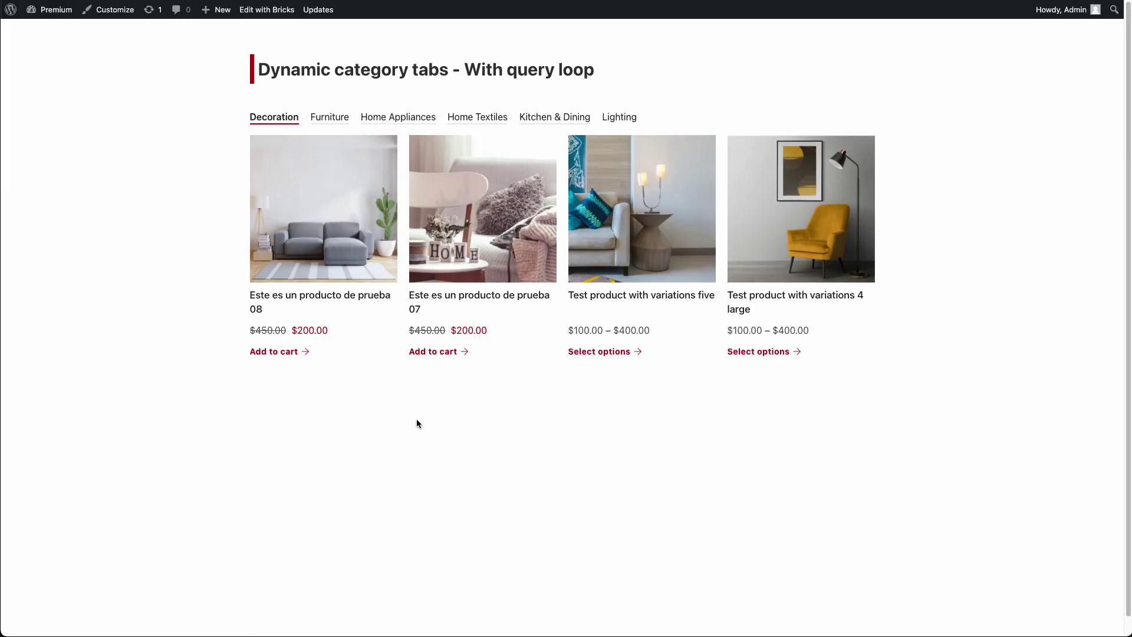
Preview the page at 416px mobile width, switching Kitchen & Dining and Decoration and sliding the tab bar
right_click(416, 418)
left_click(460, 636)
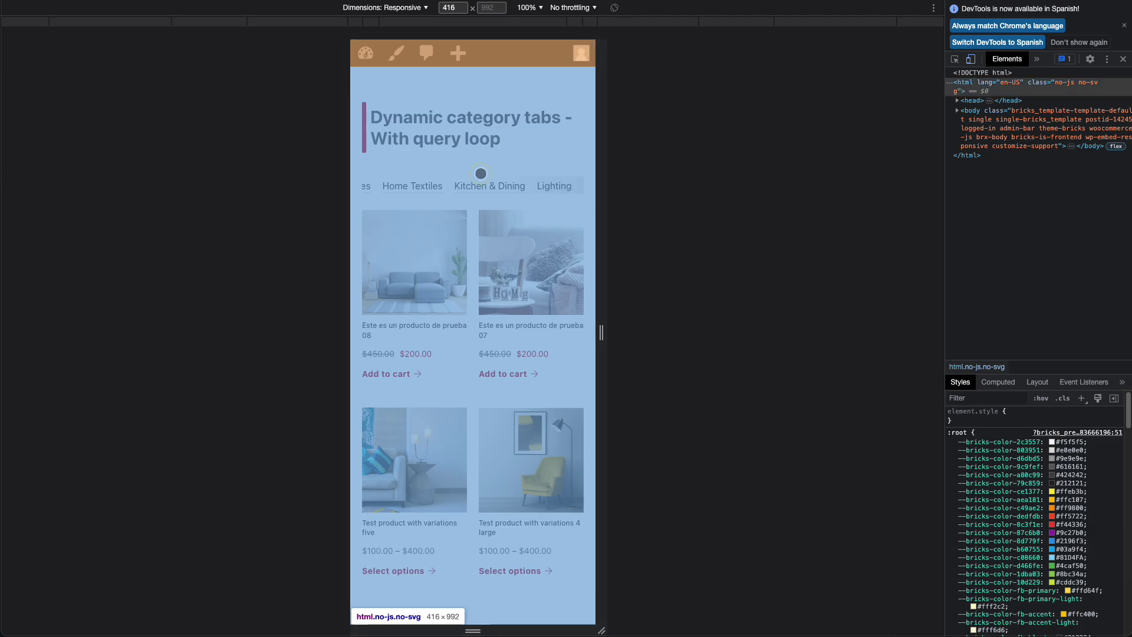
left_click(487, 177)
left_click_drag(426, 188, 515, 189)
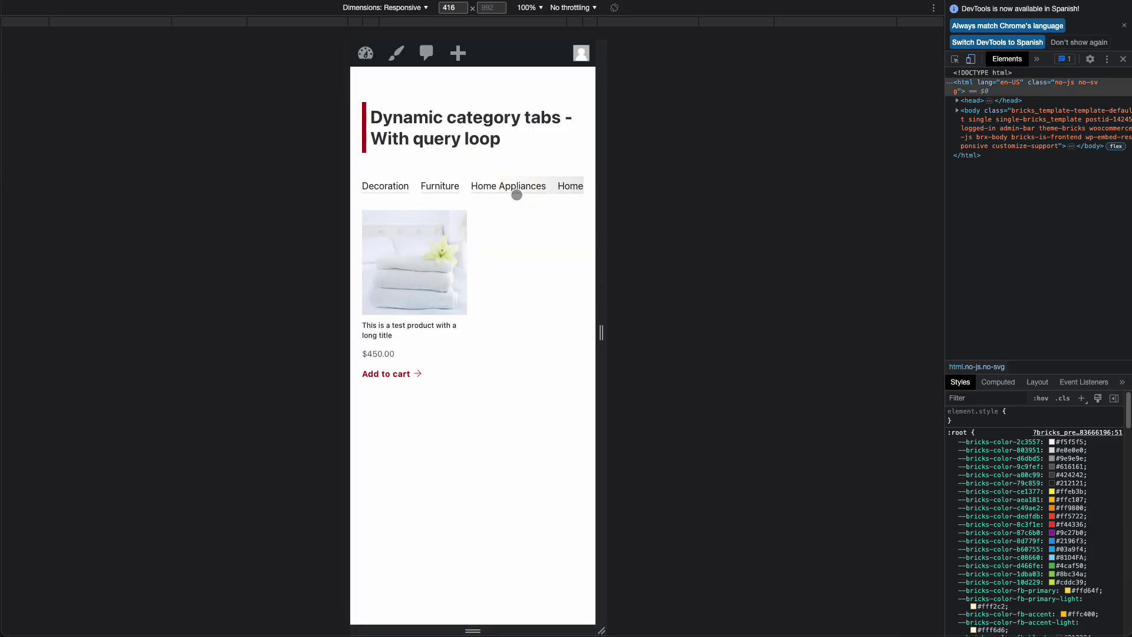
left_click(379, 186)
left_click_drag(498, 189, 538, 185)
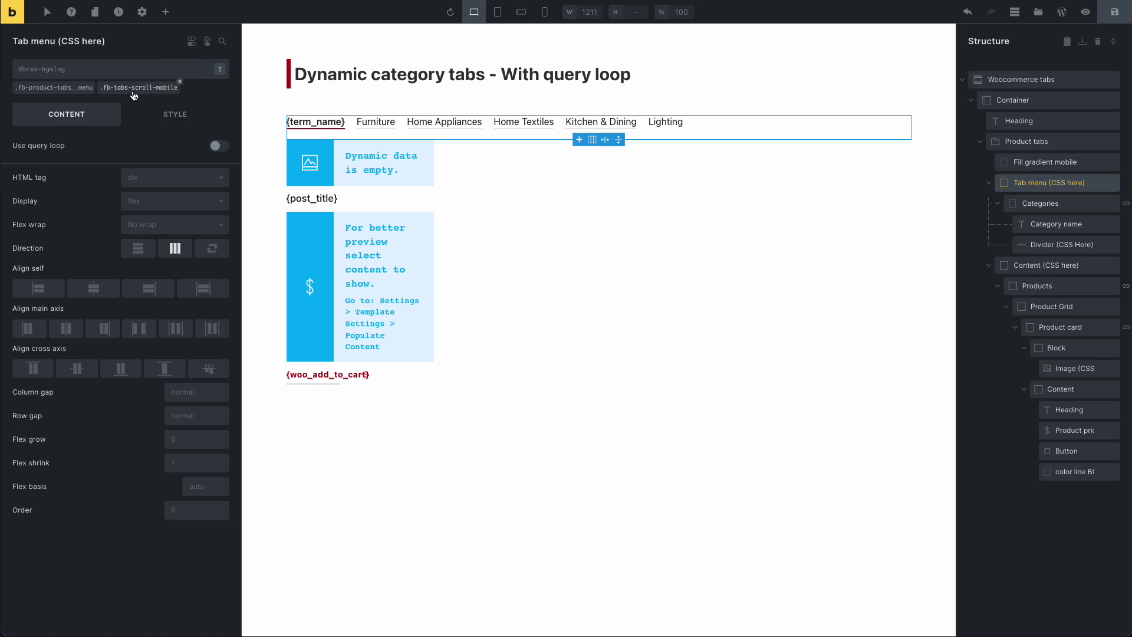
Remove .fb-tabs-scroll-mobile from Tab menu, select Fill gradient mobile, save and reload the preview
left_click(180, 81)
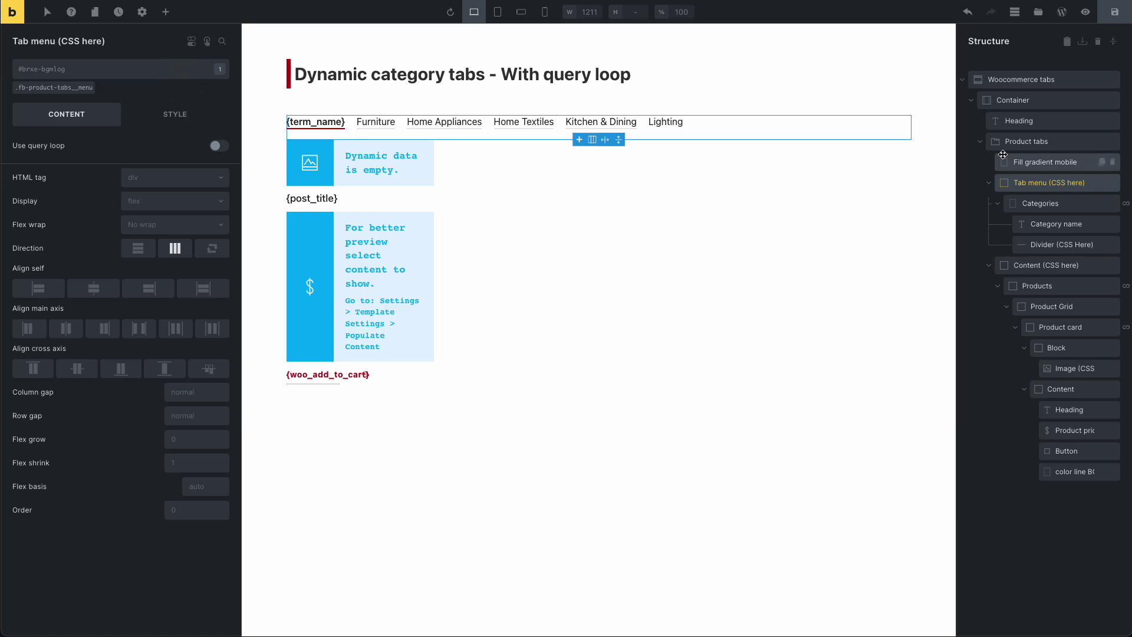
left_click(1021, 163)
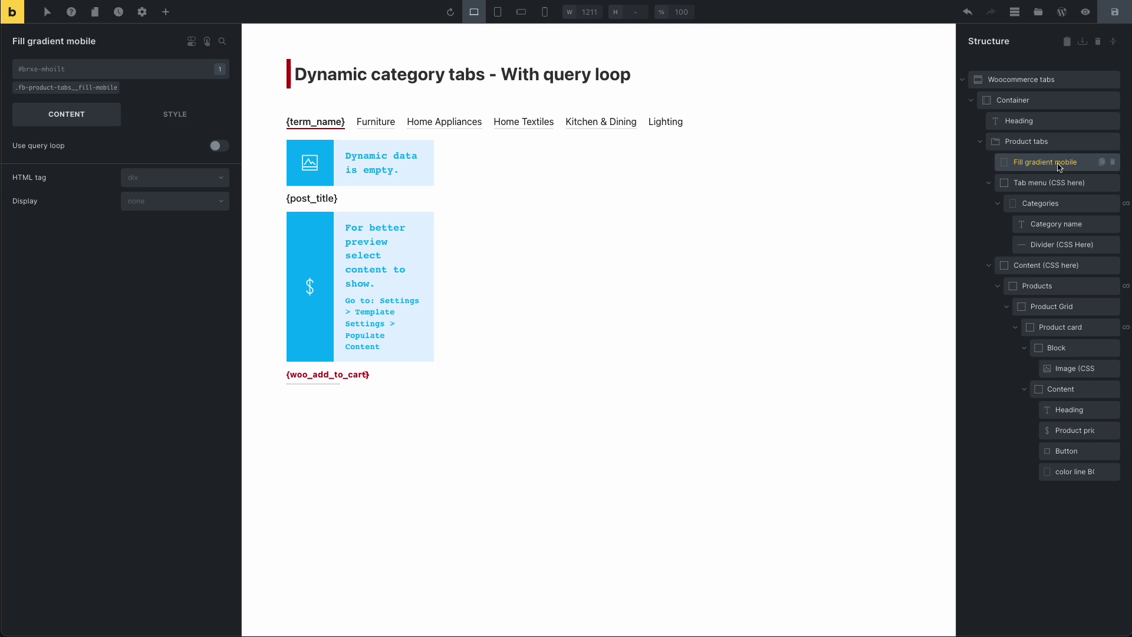
left_click(1114, 11)
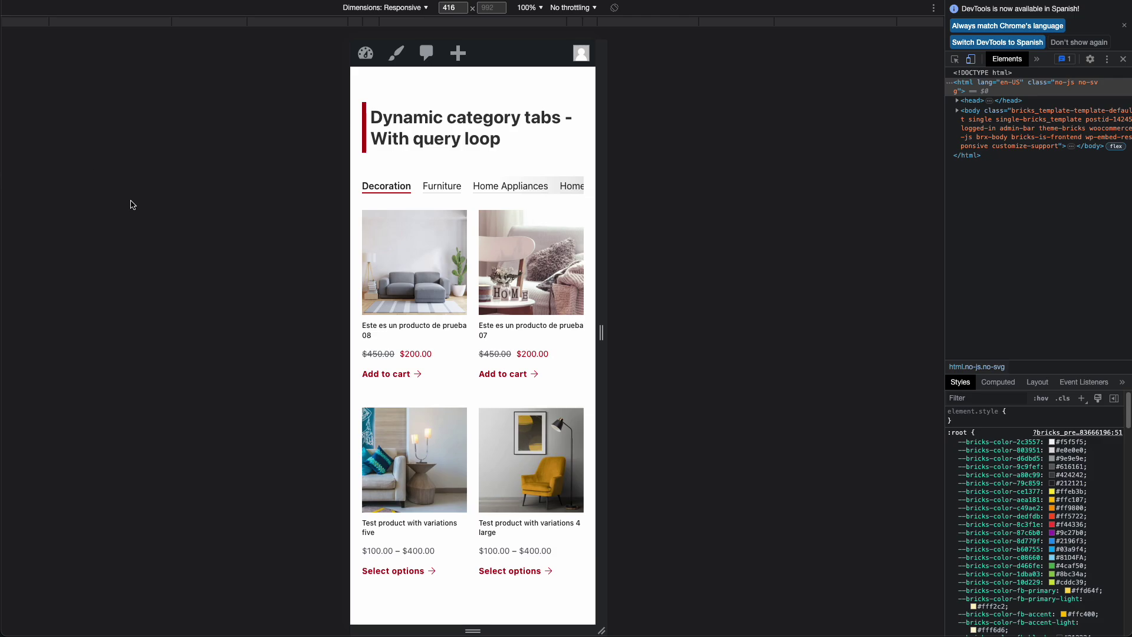
key("super+r")
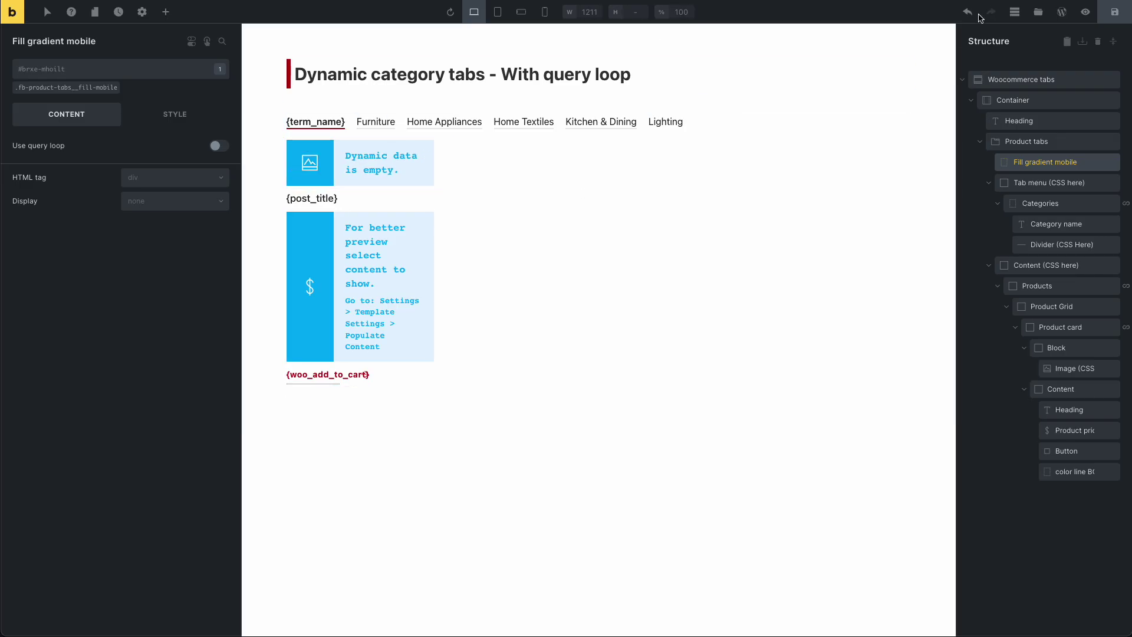
Undo the recent product card changes and bring back the Tab menu's scroll-mobile class
left_click(967, 13)
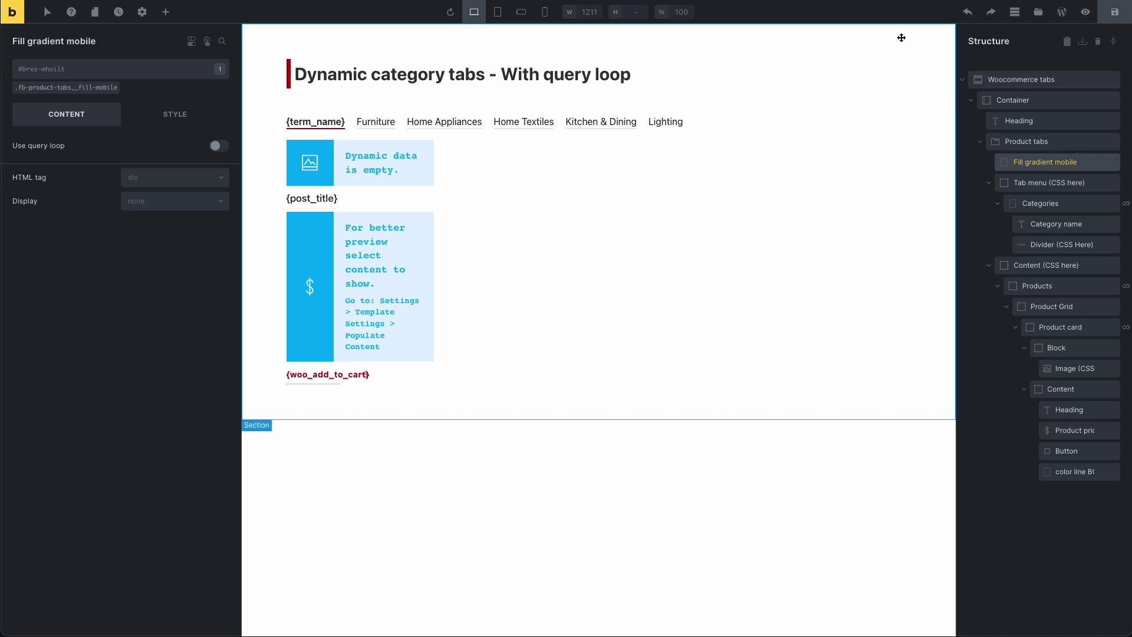
left_click(967, 13)
left_click(968, 13)
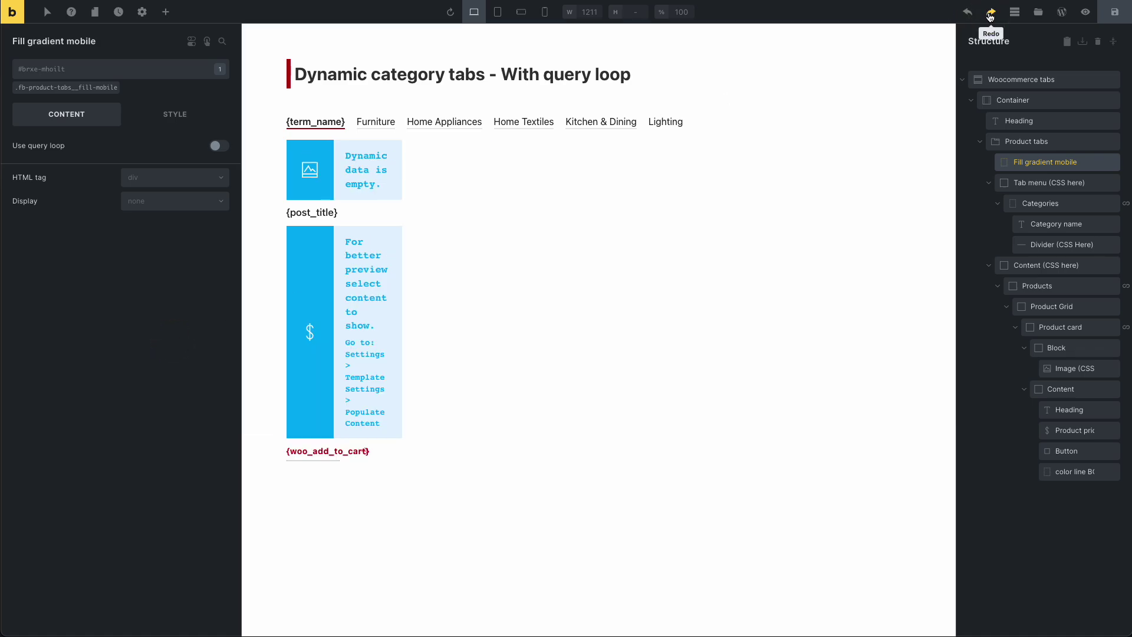
left_click(992, 14)
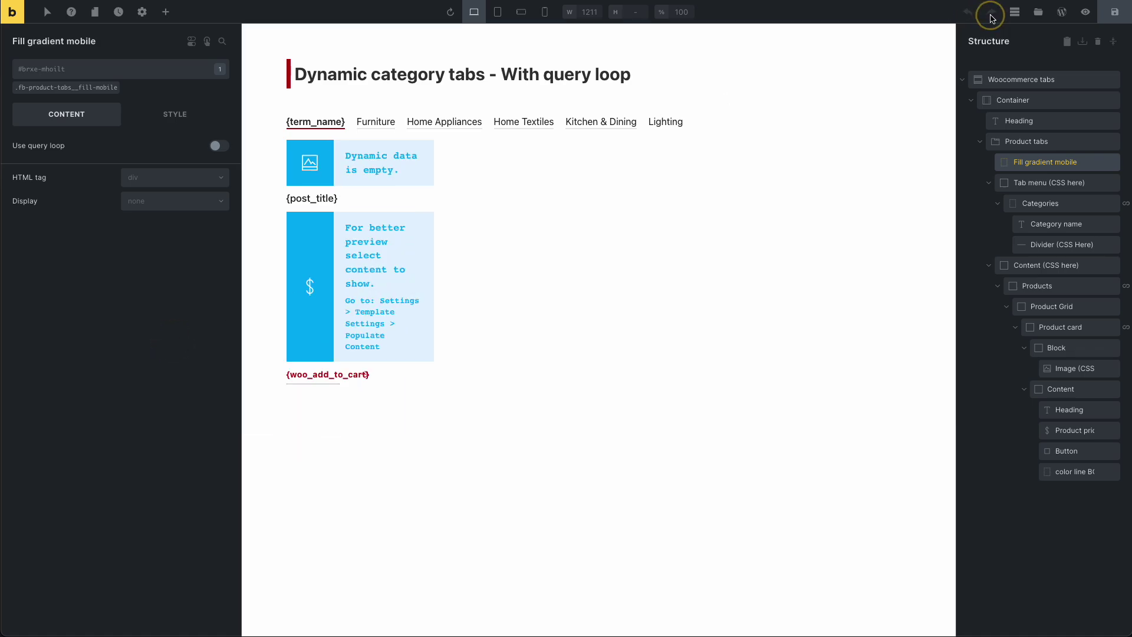
left_click(1045, 185)
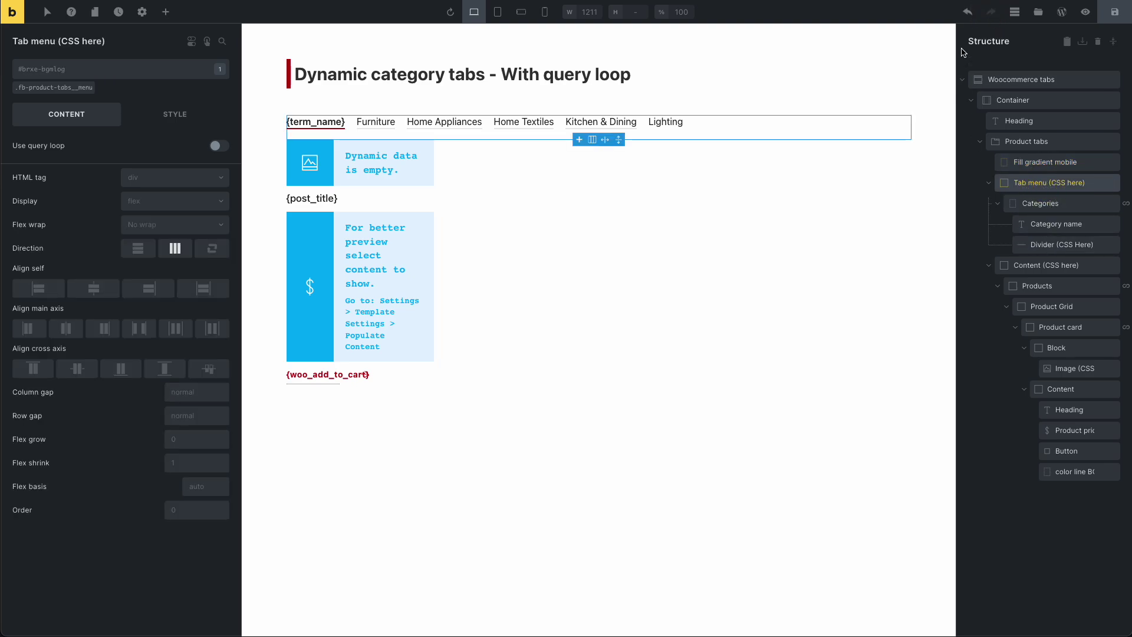
left_click(968, 12)
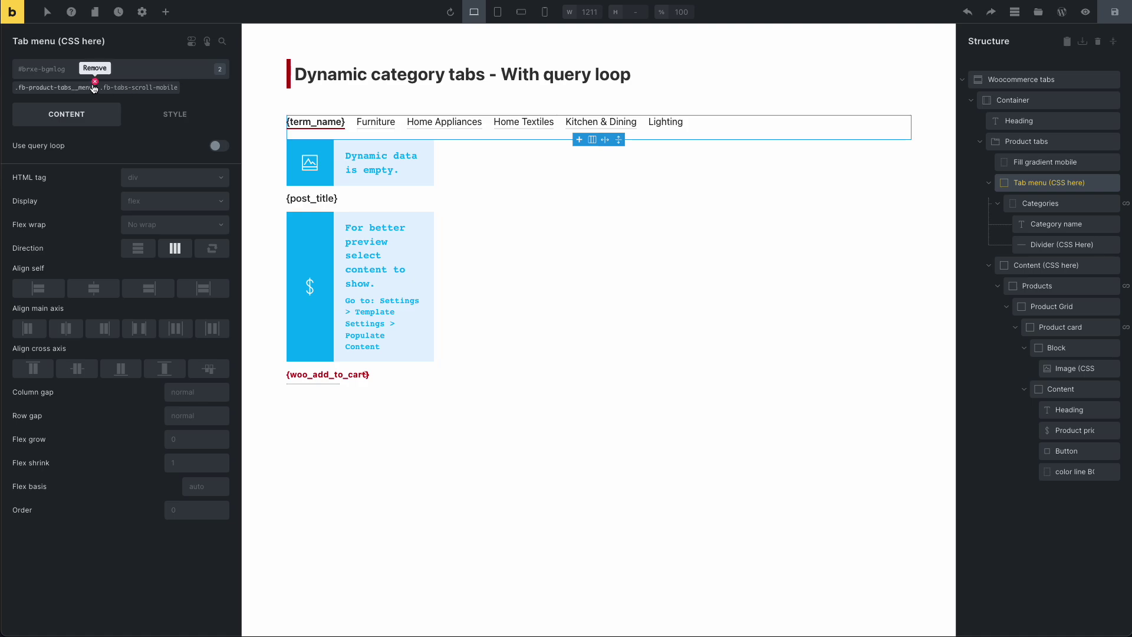
Show the fb-product-tabs__menu class's style settings, then select the Categories element
left_click(53, 88)
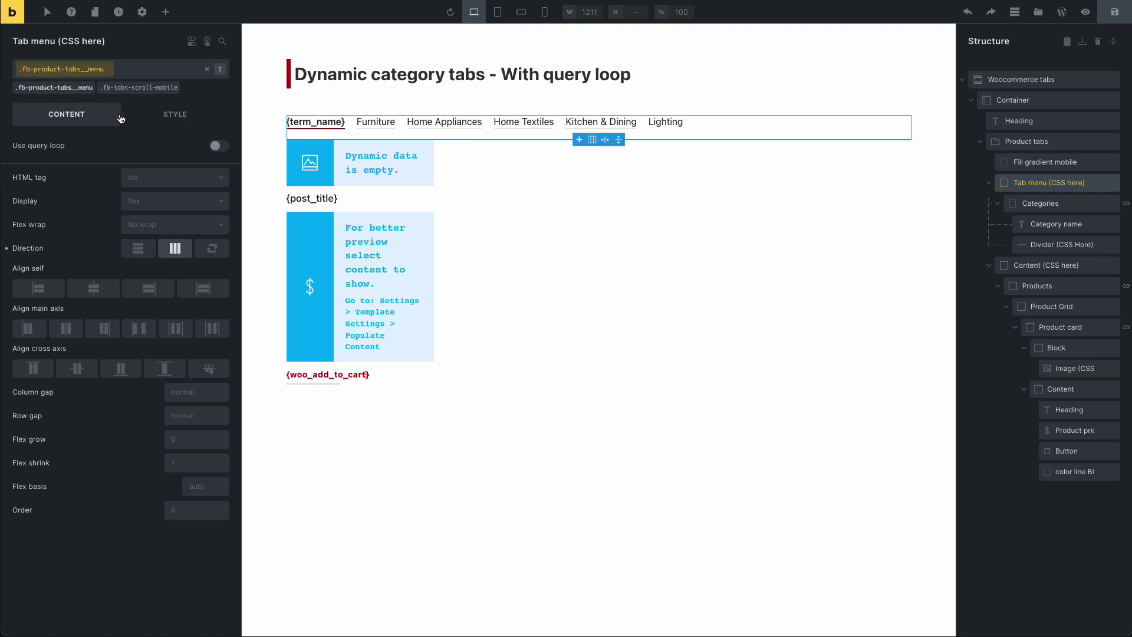
left_click(154, 120)
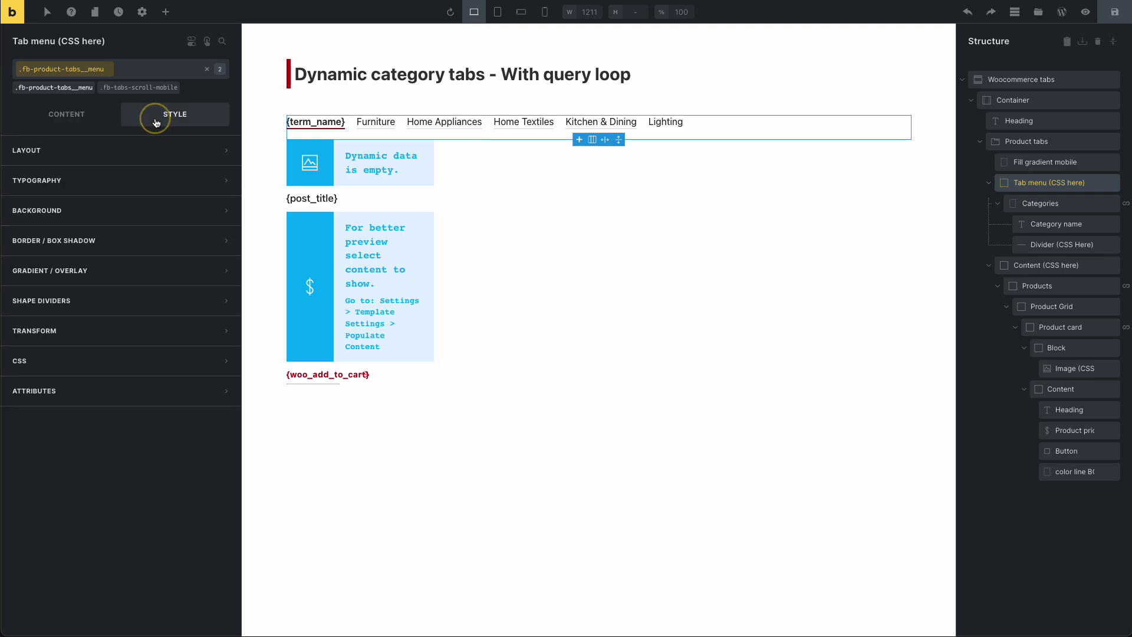
left_click(1044, 204)
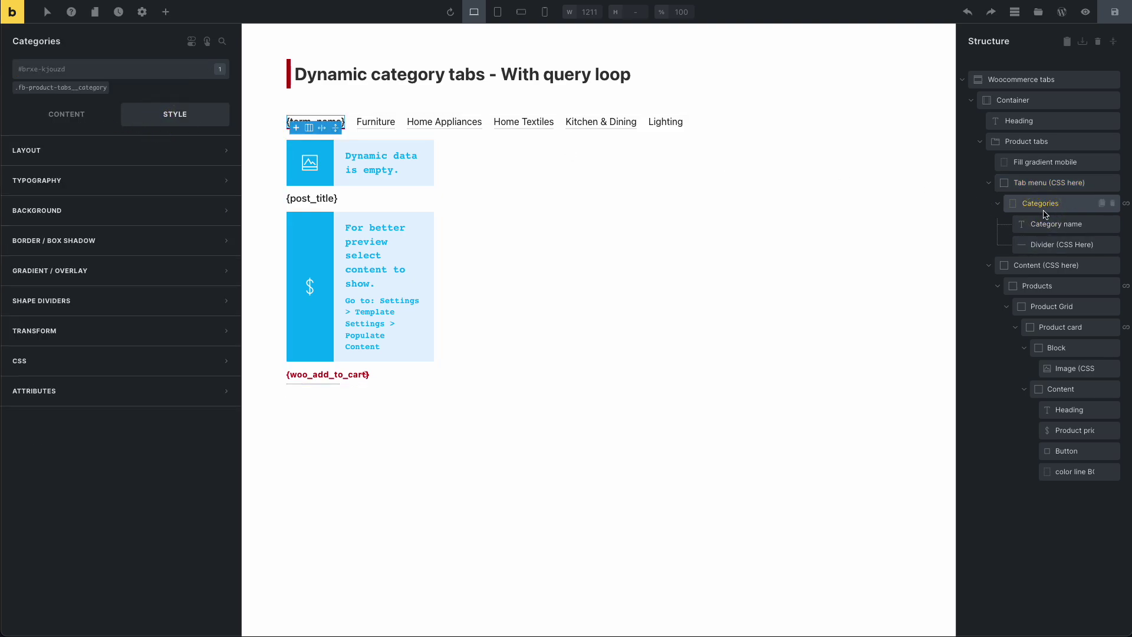
Activate the category class and select the Divider with its .fb-product-tabs__menu-divider class
left_click(82, 89)
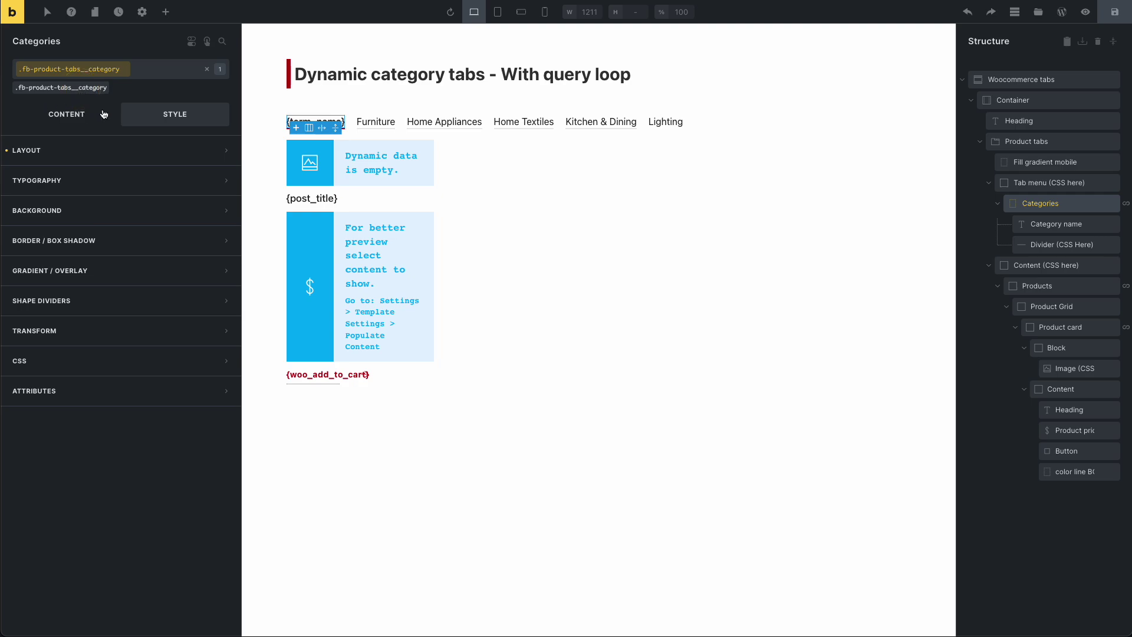
left_click(1045, 227)
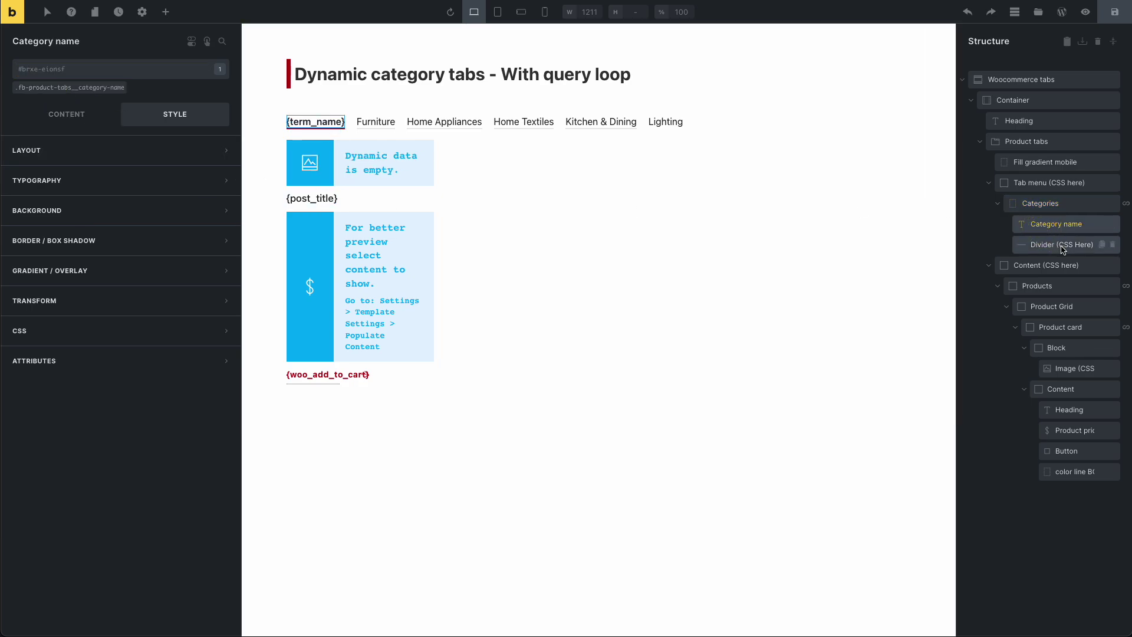
left_click(1059, 247)
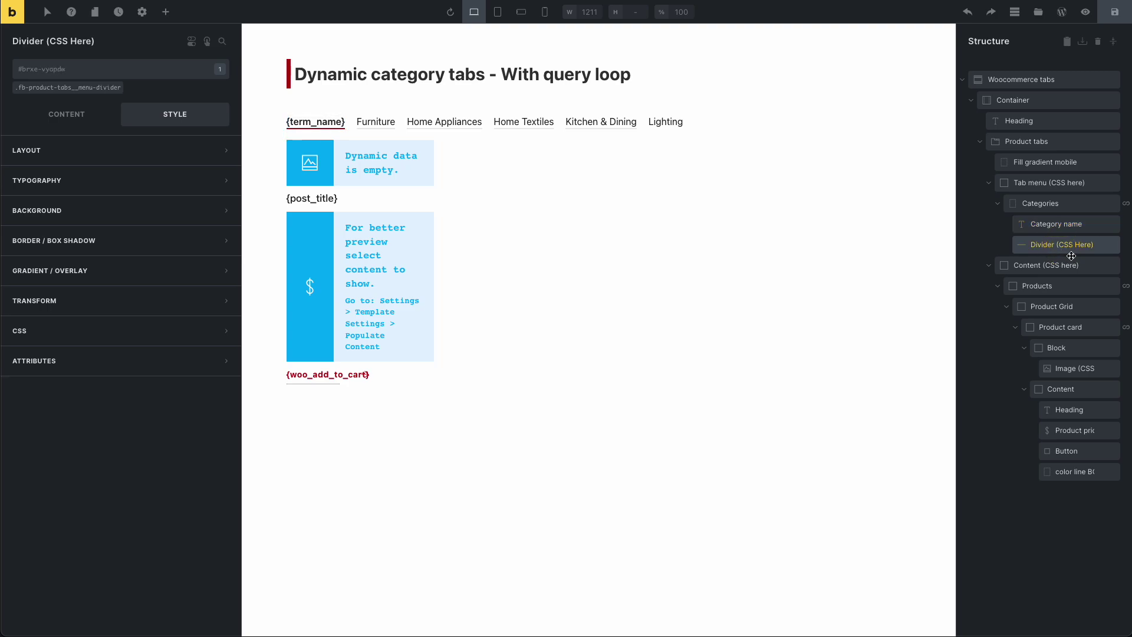
left_click(76, 88)
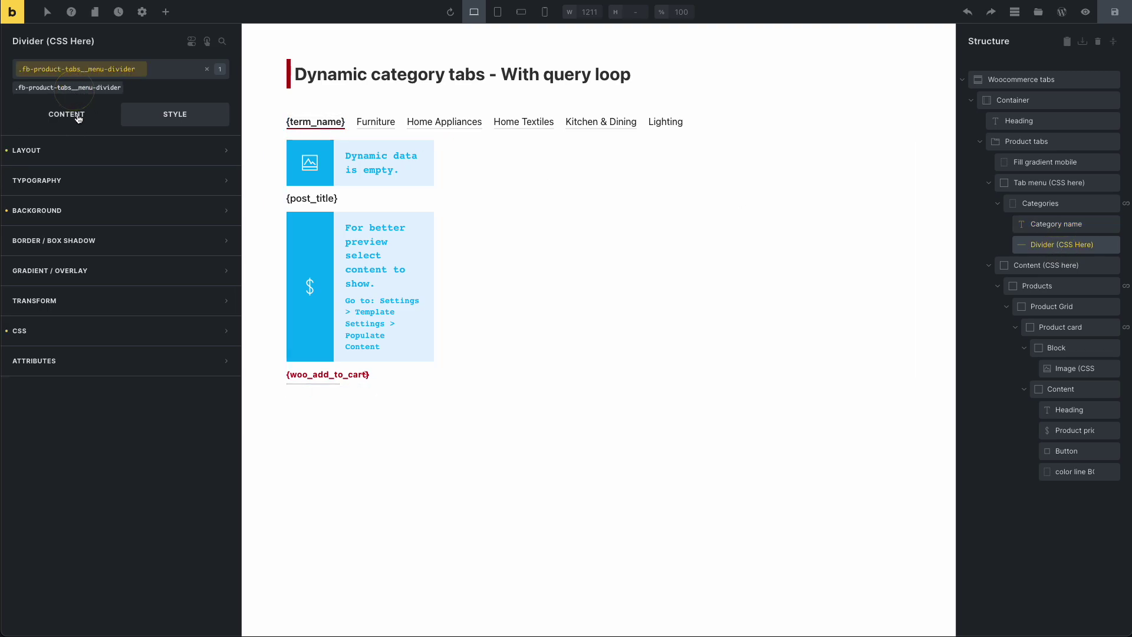
left_click(76, 119)
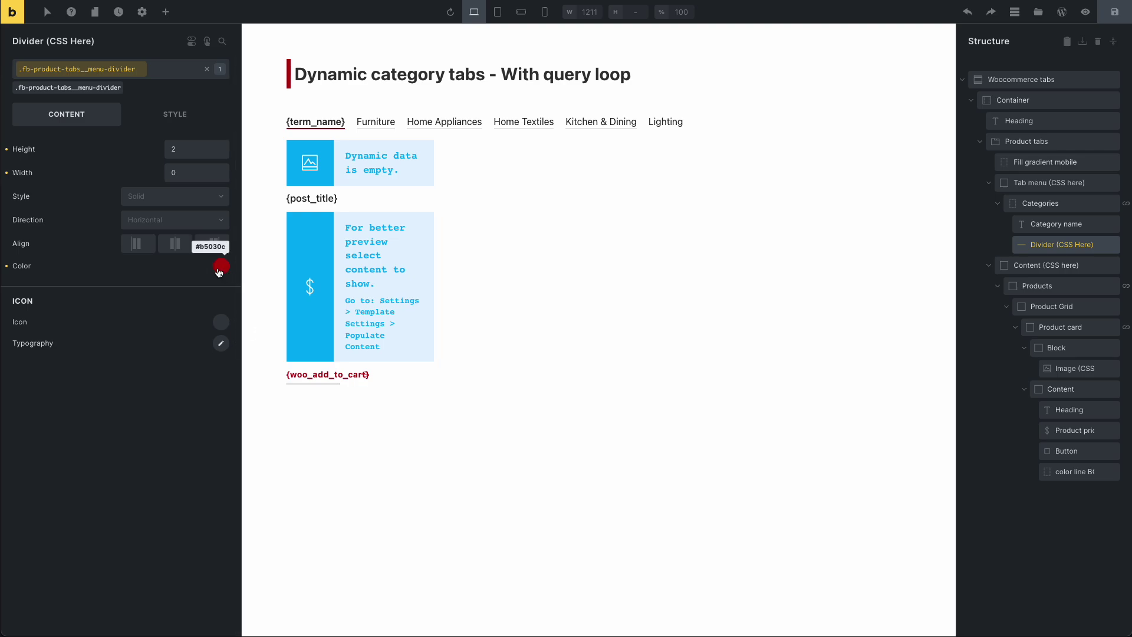
Save the page and open the divider's Style custom CSS
key("ctrl+s")
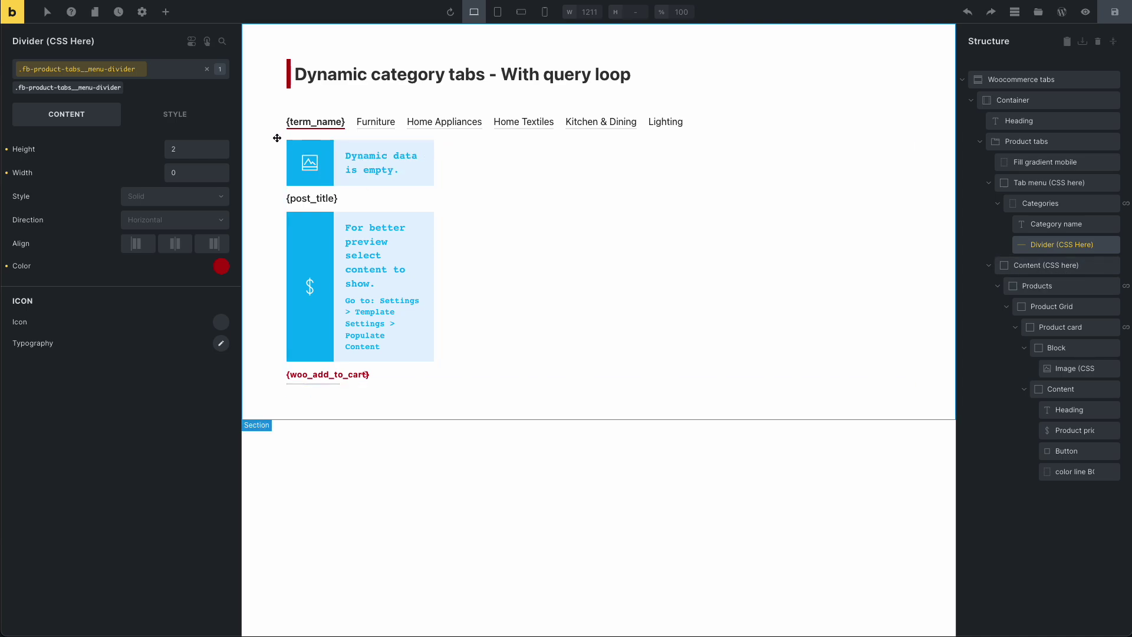
left_click(175, 113)
left_click(159, 217)
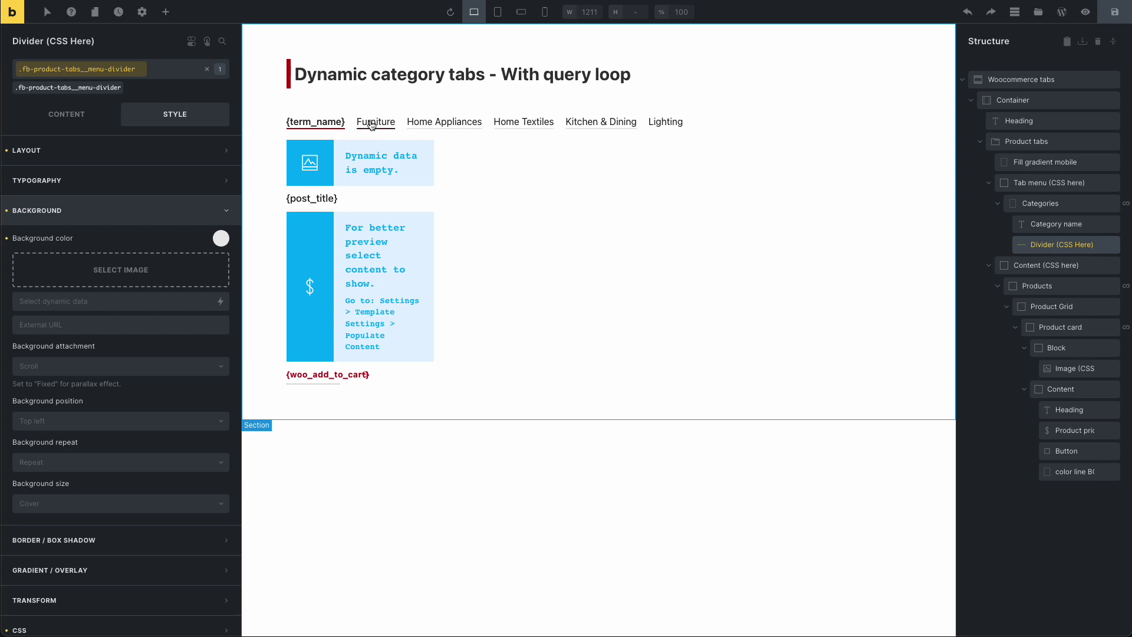
left_click(172, 221)
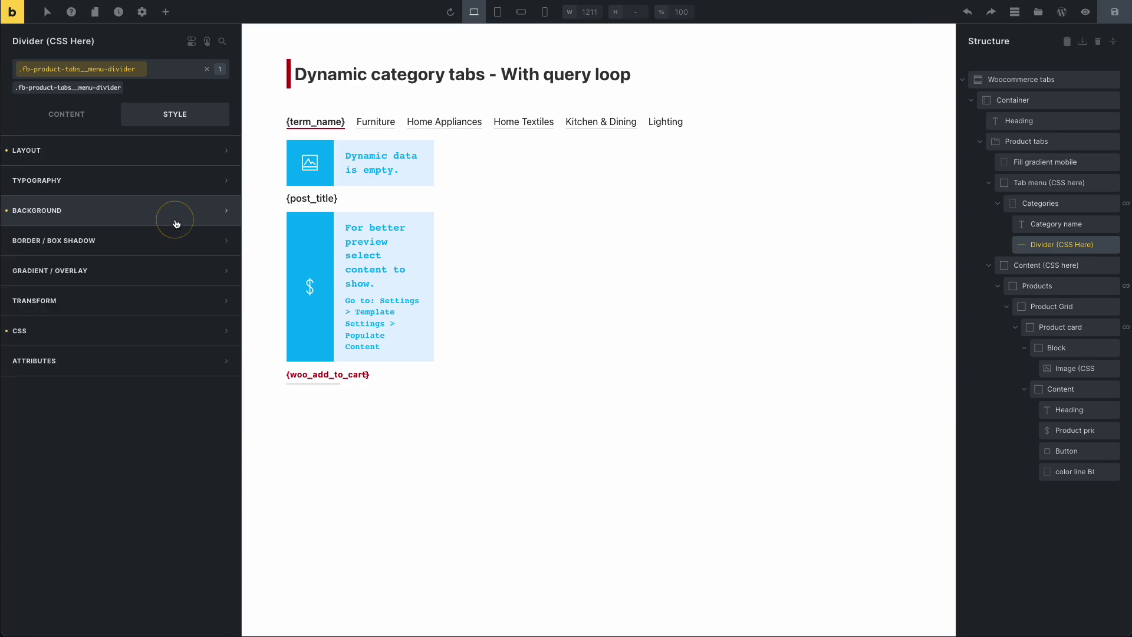
left_click(119, 330)
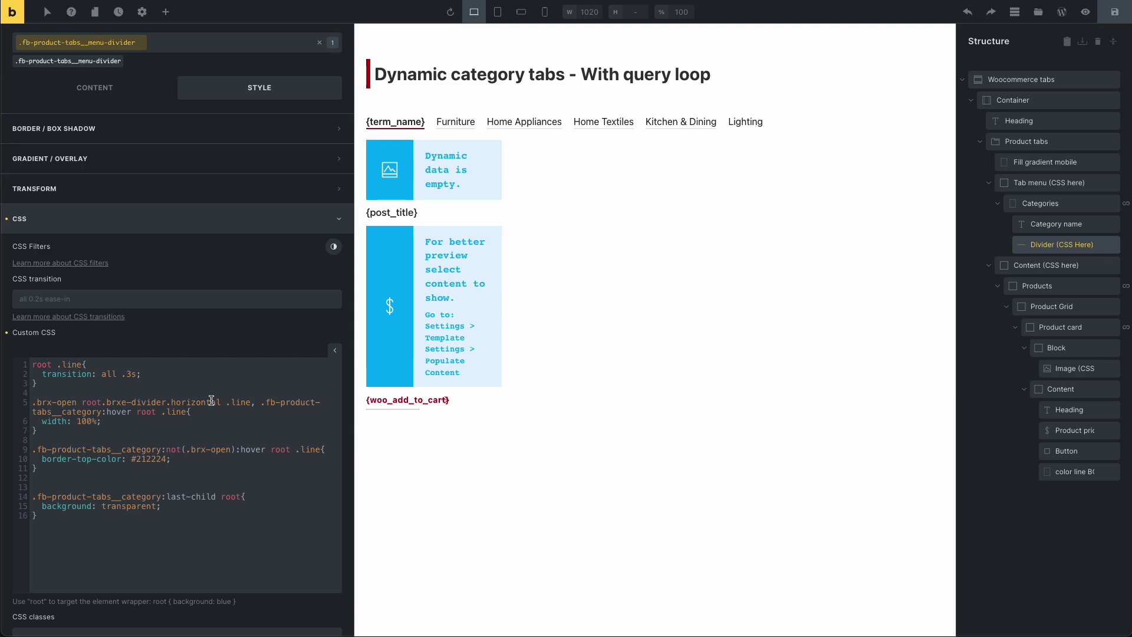
Select the #212224 hover colour in the CSS, then select the Content wrapper element
double_click(145, 463)
left_click_drag(126, 460, 164, 460)
double_click(155, 460)
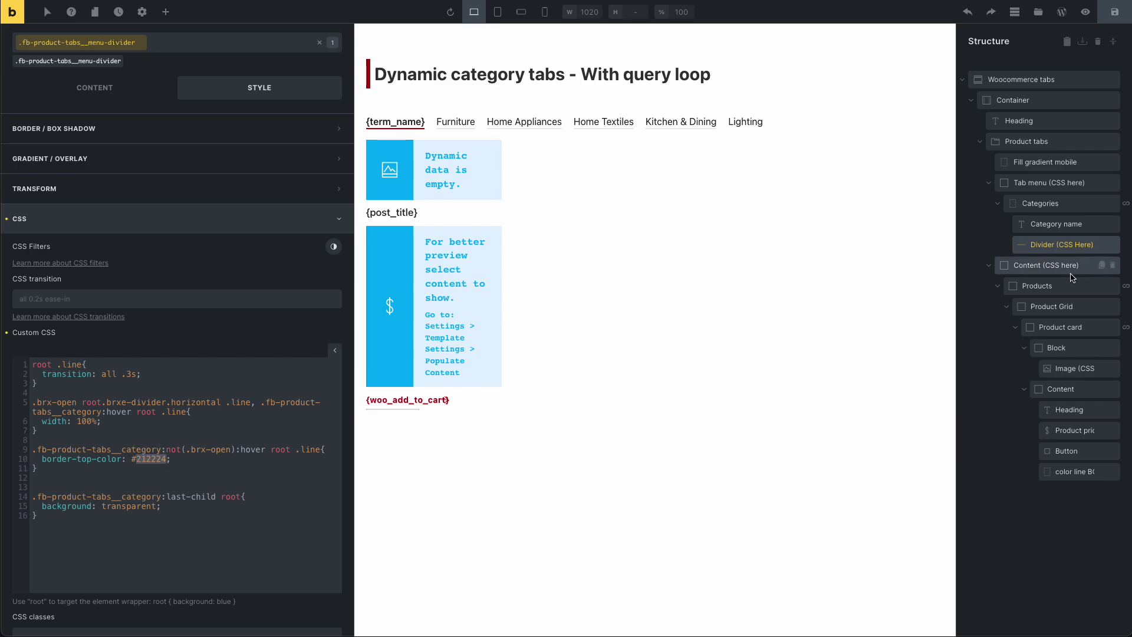
left_click(1042, 267)
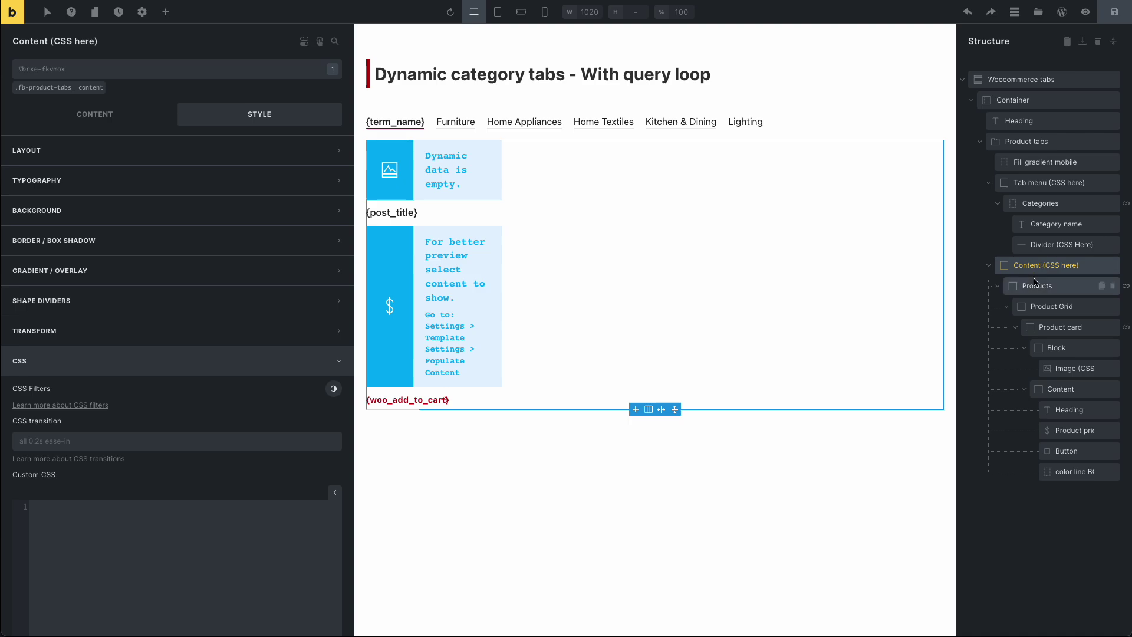
Show Product Grid's layout (40px 20px gap, repeat(4, 1fr)) and select the column count 4
left_click(1039, 286)
left_click(1048, 308)
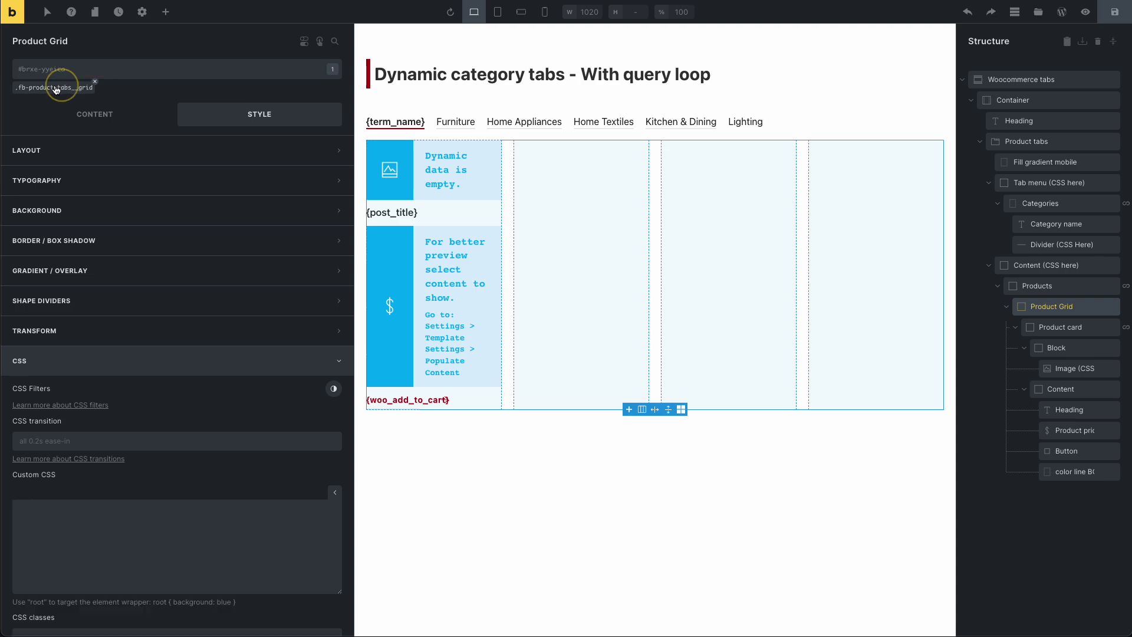
left_click(101, 115)
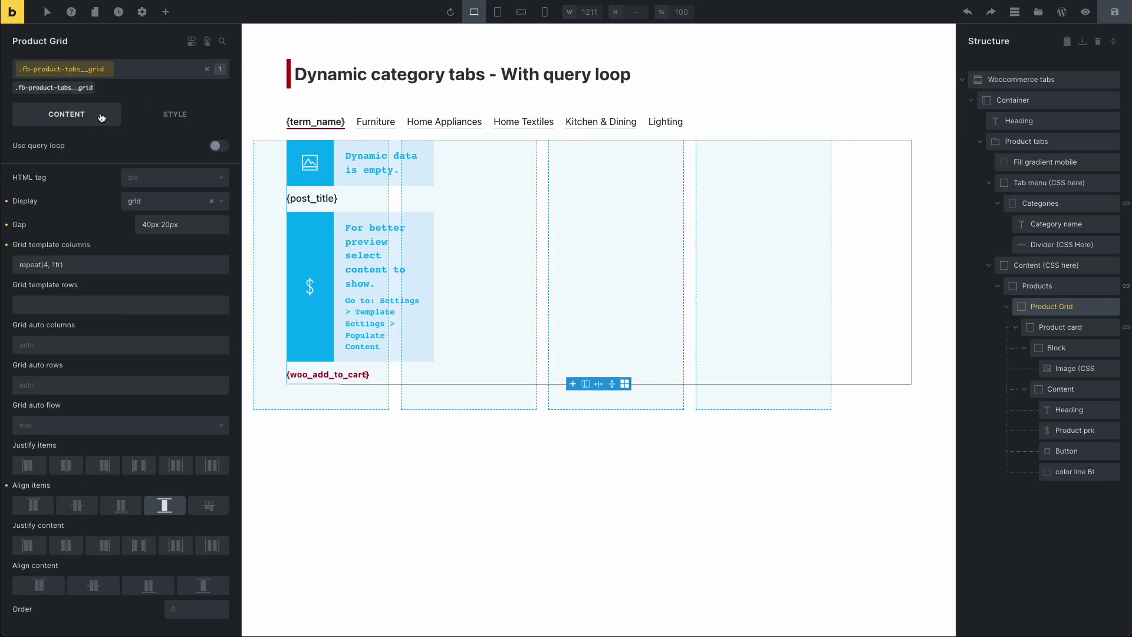
double_click(46, 264)
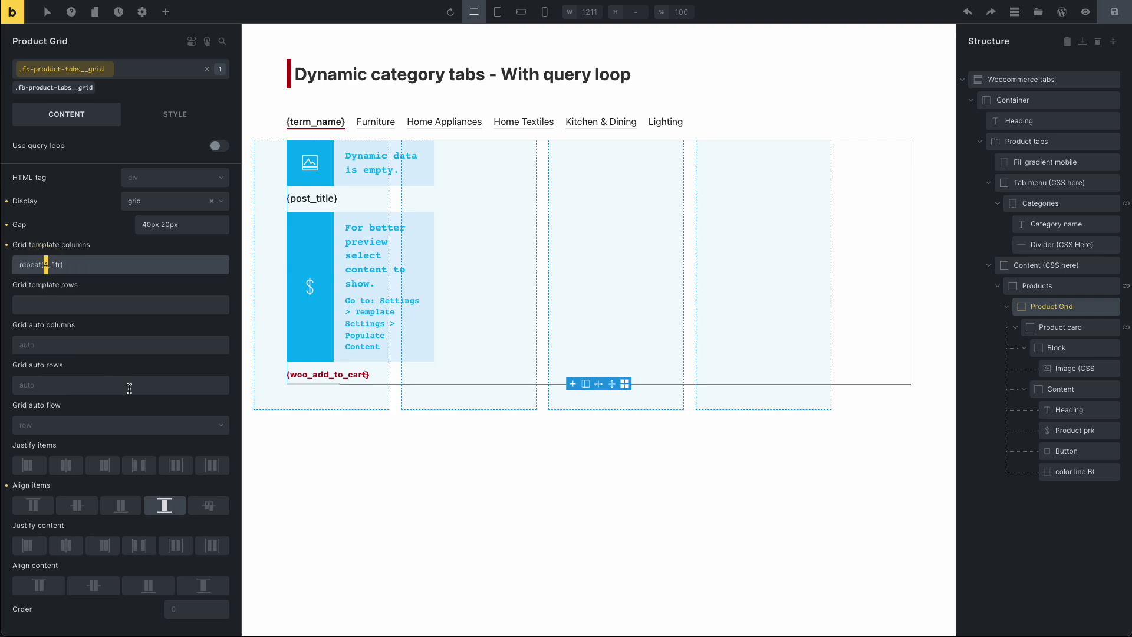
Set the grid to repeat(3, 1fr), save, and check three columns on the live page
type("3")
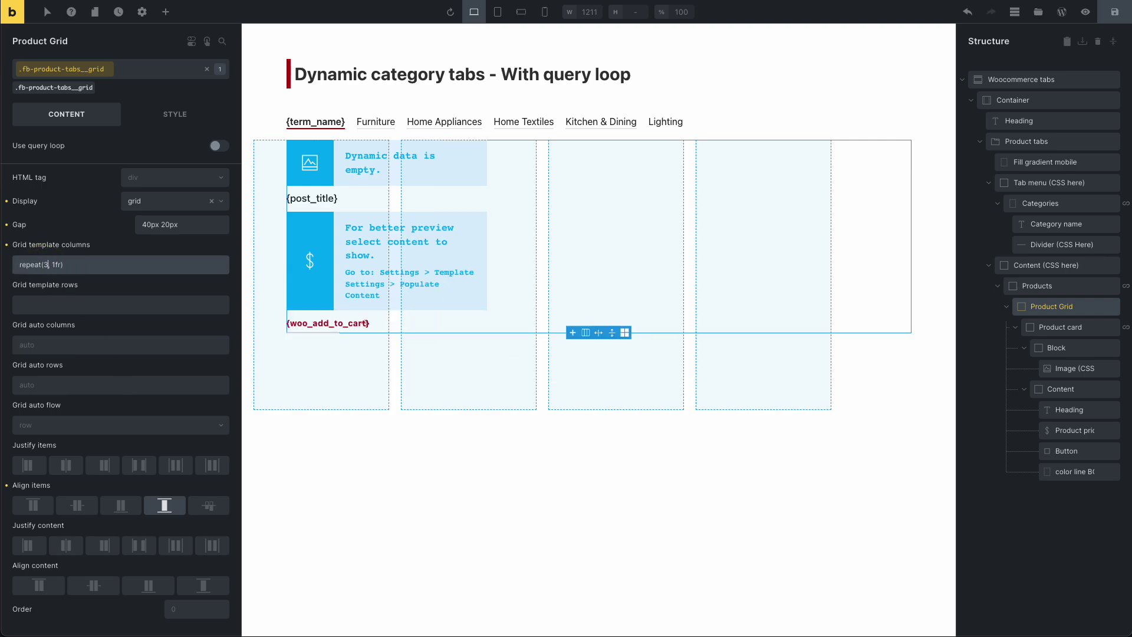
key("ctrl+s")
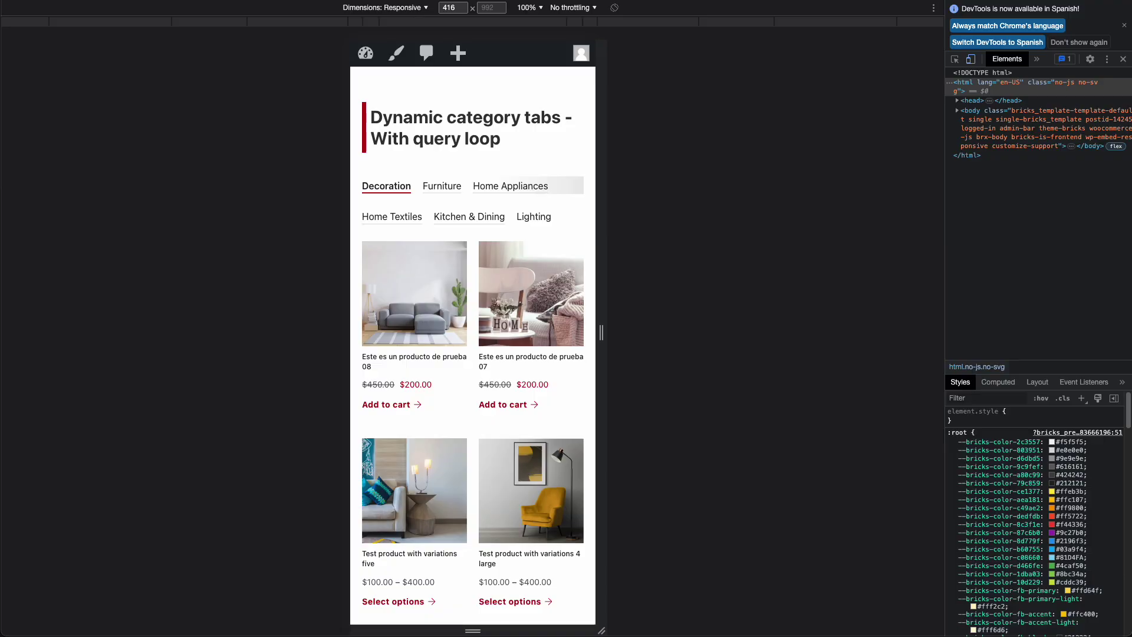
left_click(1123, 58)
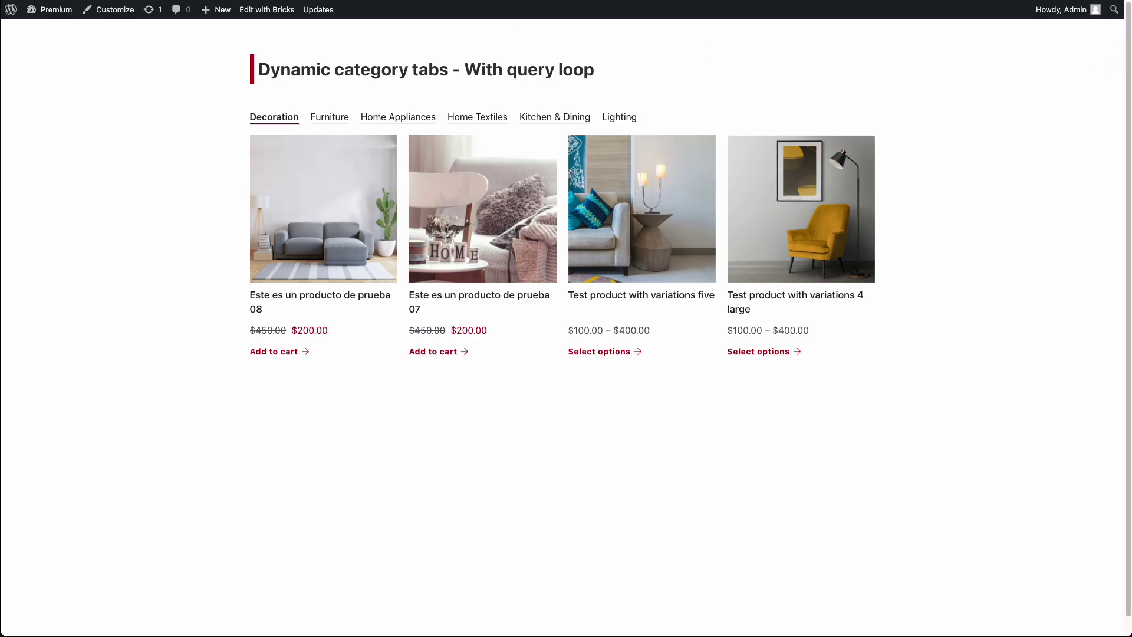
key("super+r")
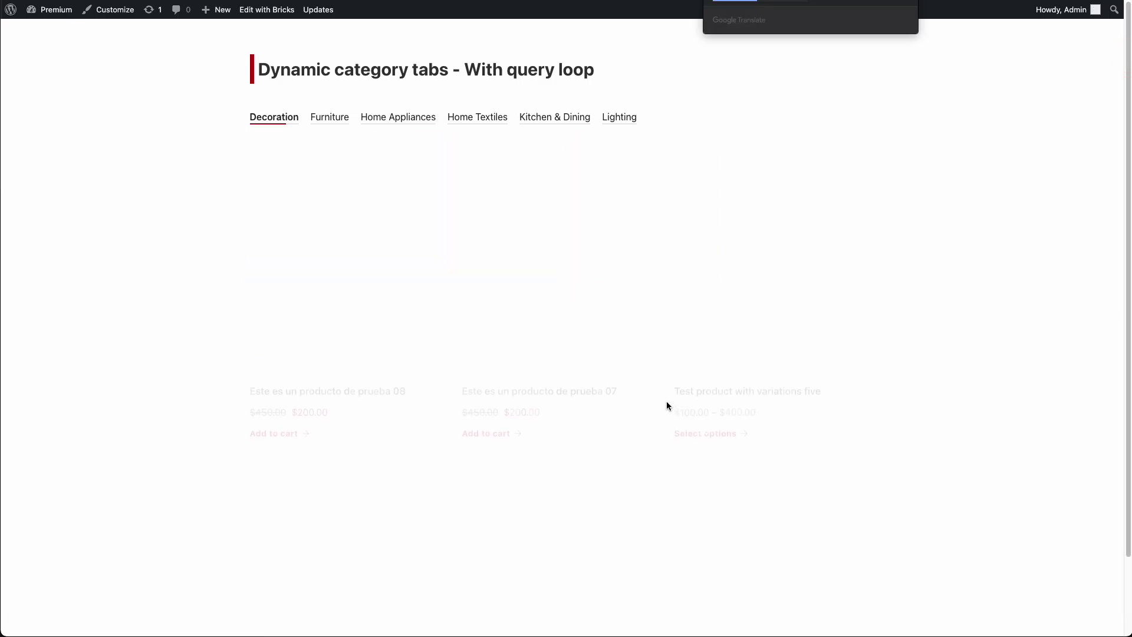
key("ctrl+shift+Tab")
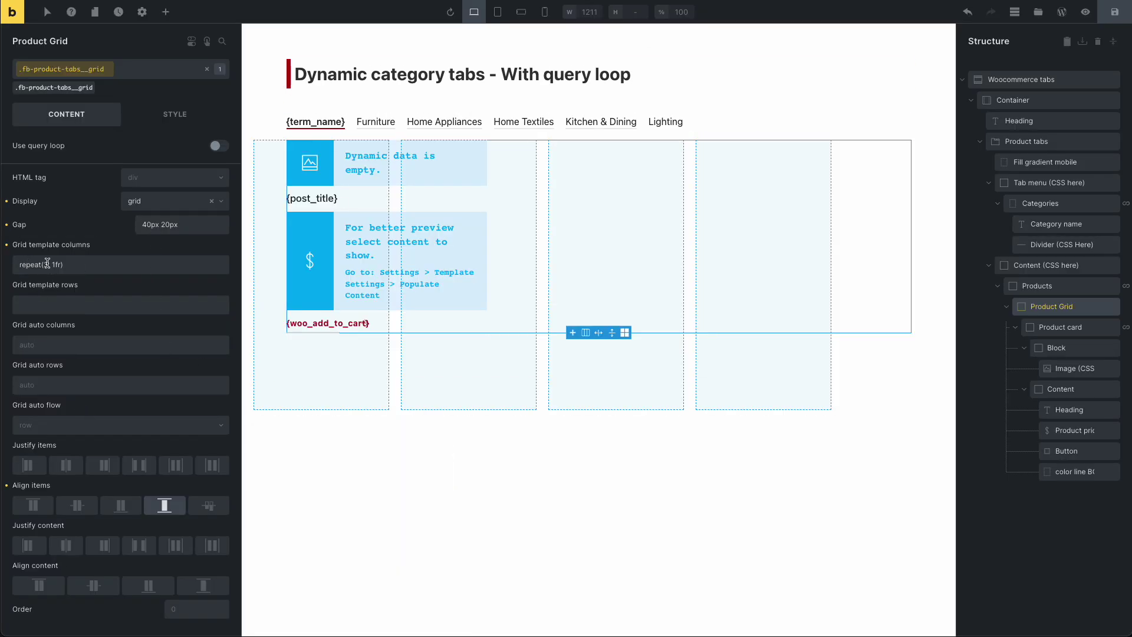
Try five columns, then set the grid column count back to 4
left_click(167, 266)
type("repeat(5, 1fr)")
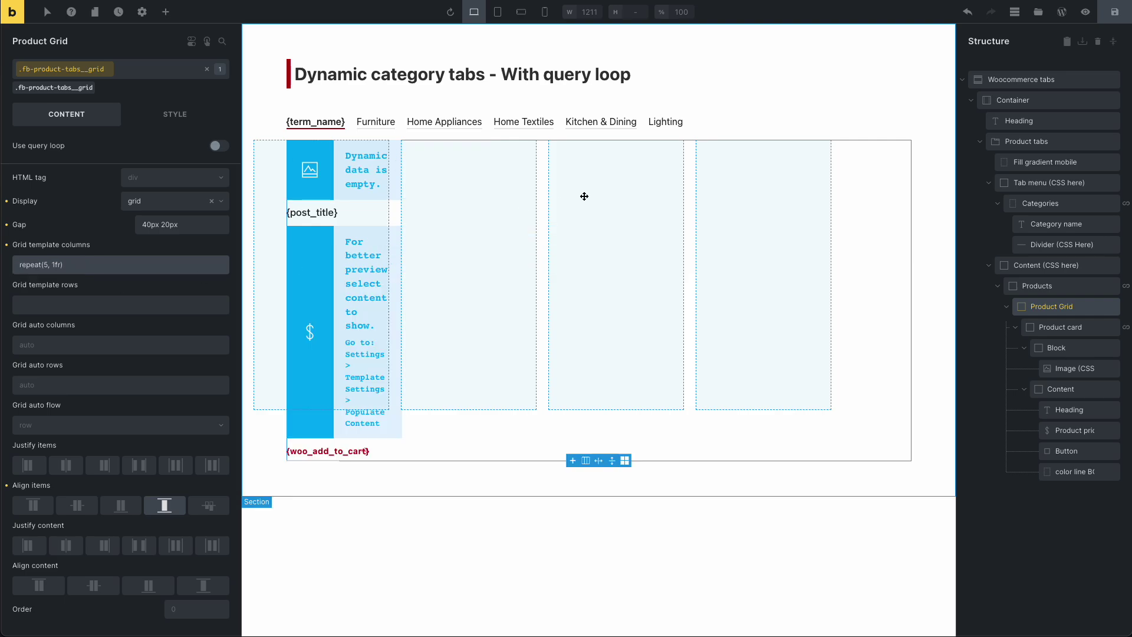
key("BackSpace")
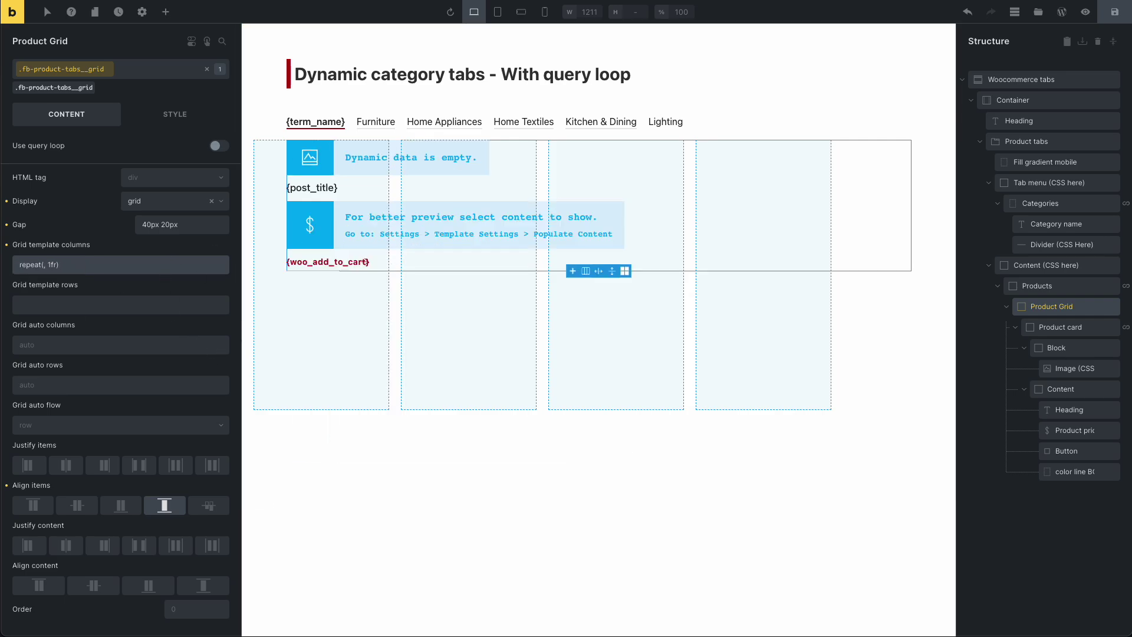
type("4")
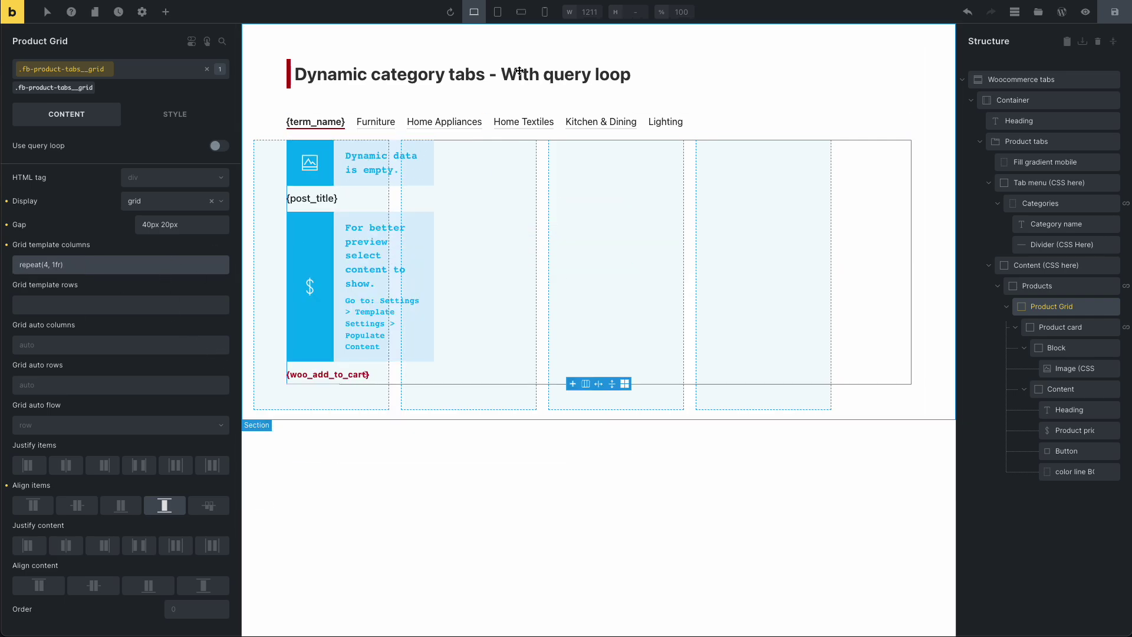
left_click(497, 12)
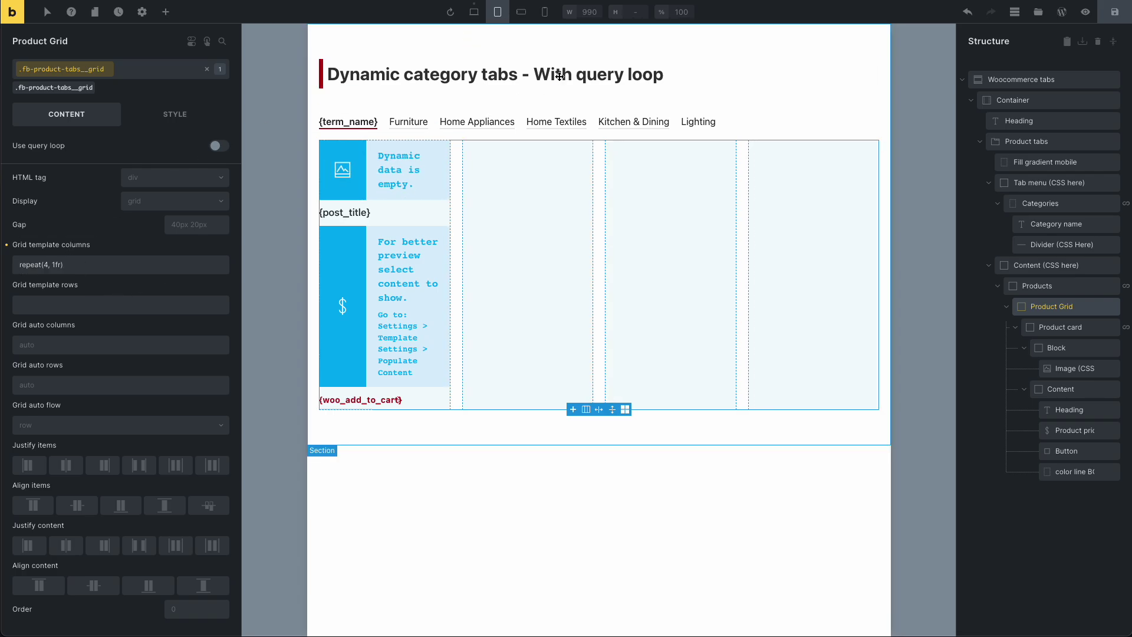
left_click(522, 11)
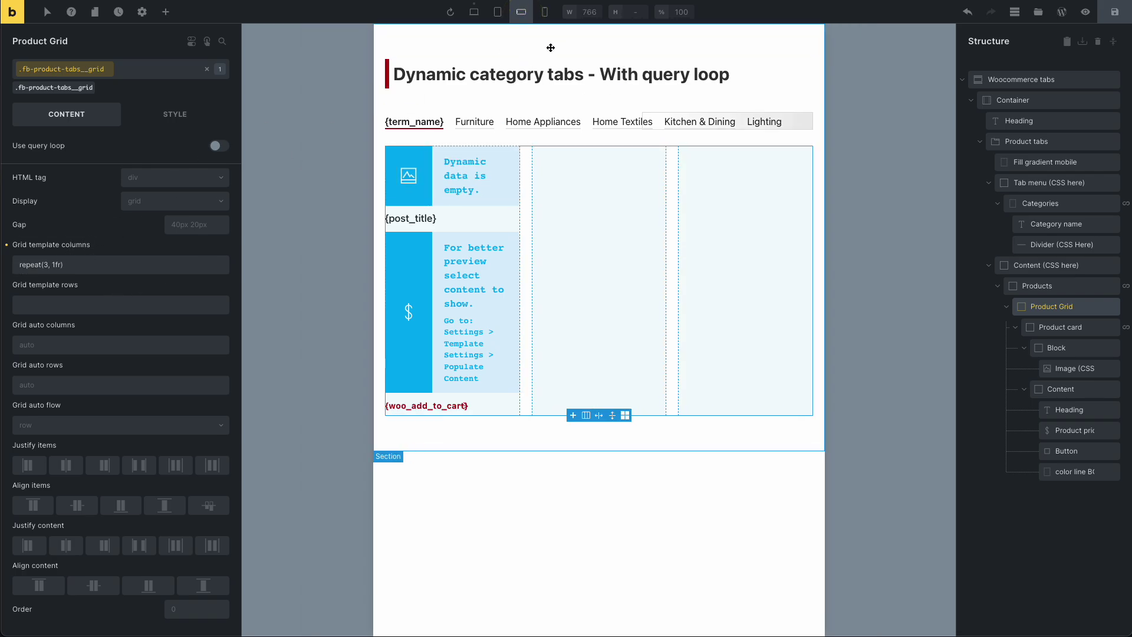
left_click(544, 12)
left_click(521, 11)
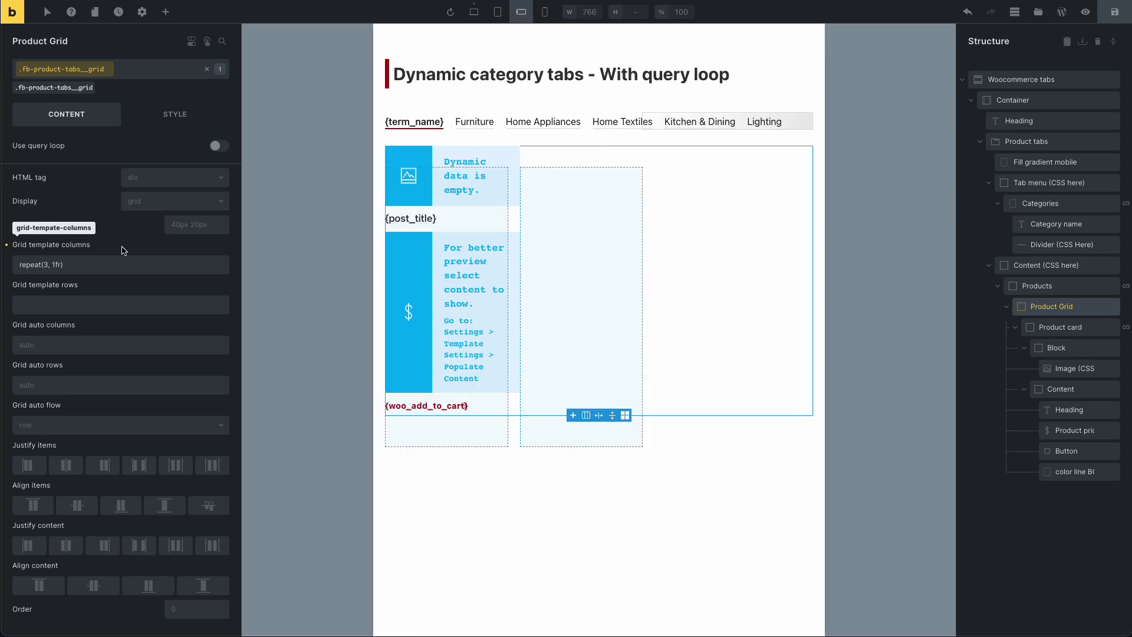
left_click(497, 12)
left_click(473, 12)
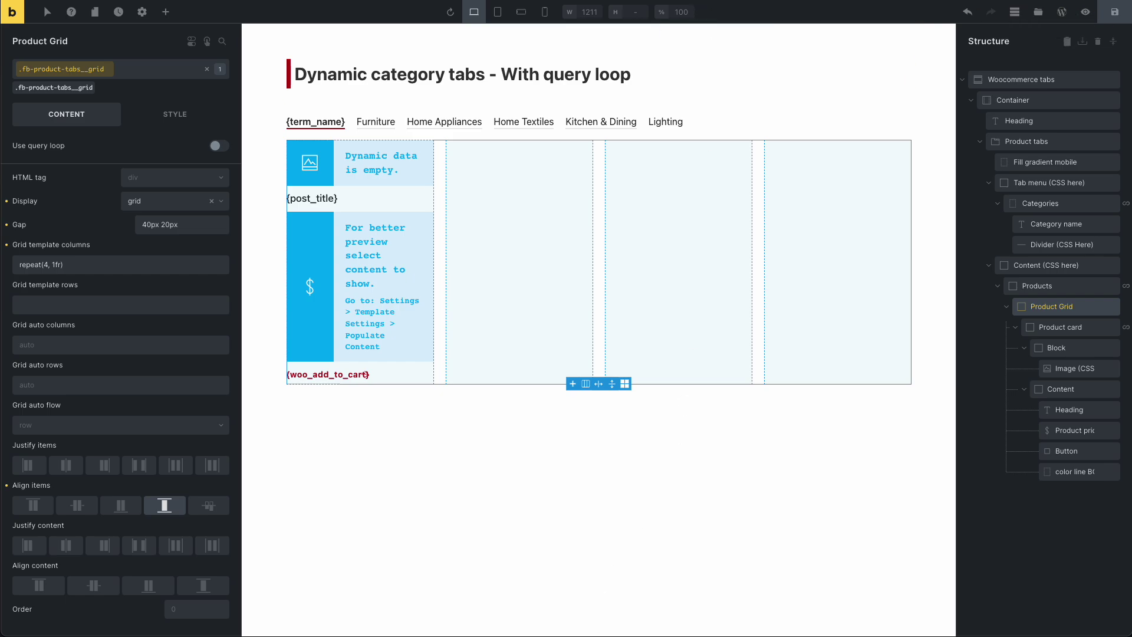
Open the Product card's Products query loop and select its Posts per page value of 4
left_click(1035, 332)
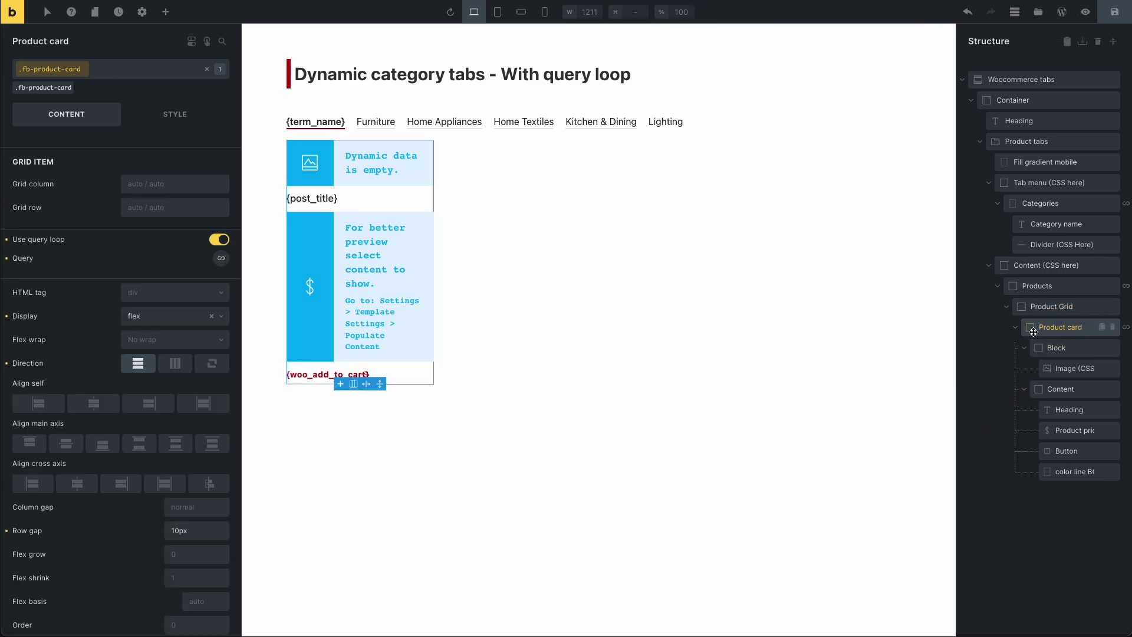
left_click(221, 259)
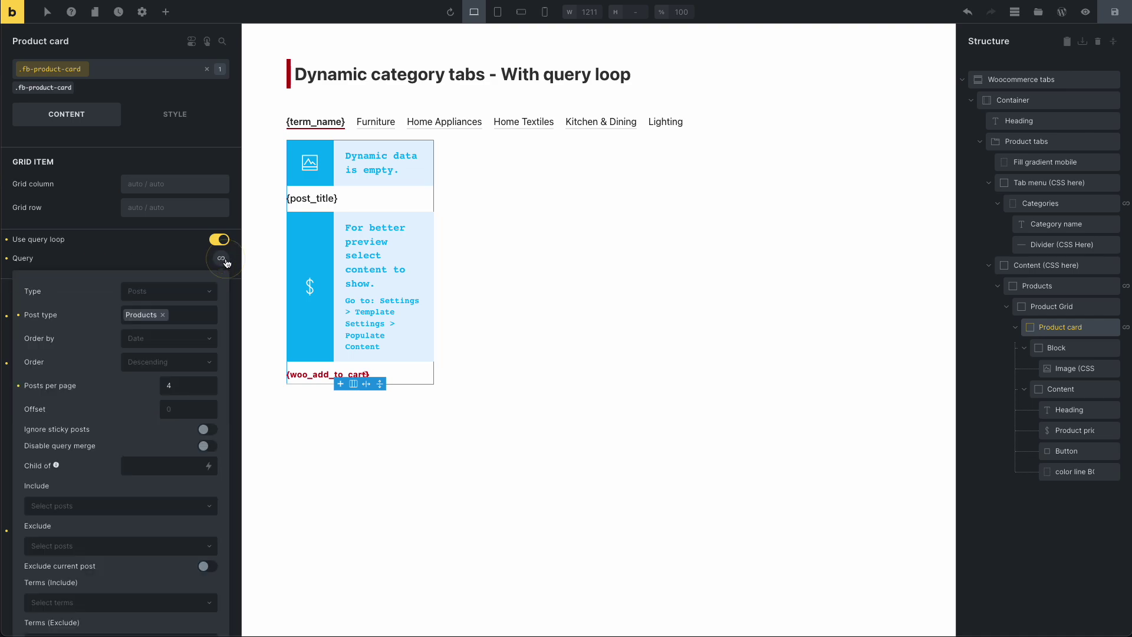
double_click(171, 386)
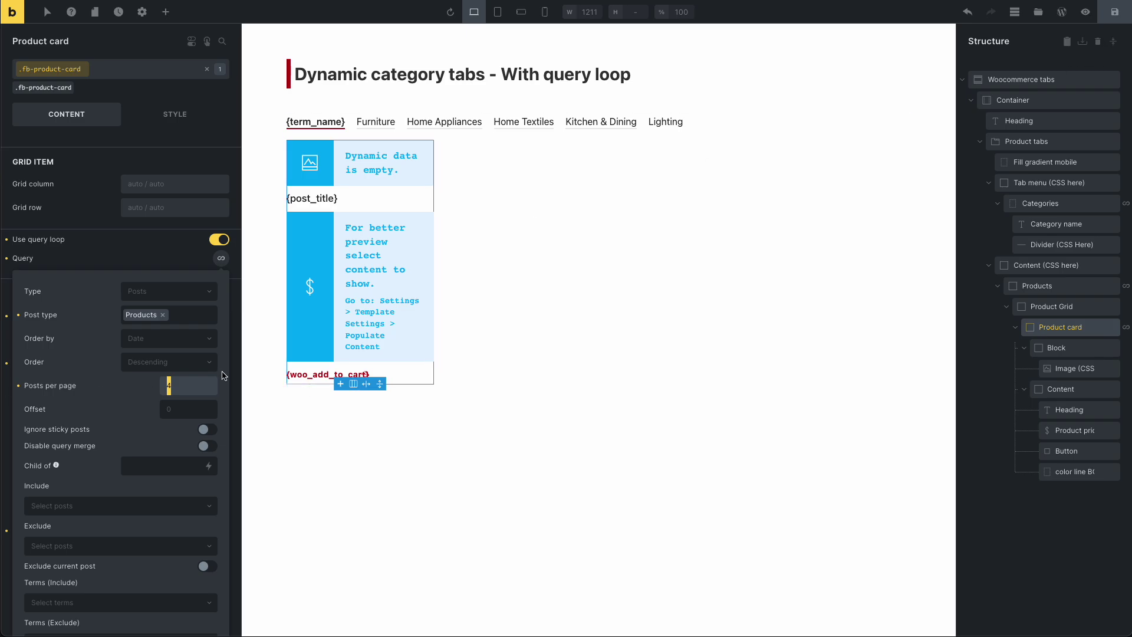
Save the template, check the live page, then raise Posts per page to 8 and save
left_click(1115, 11)
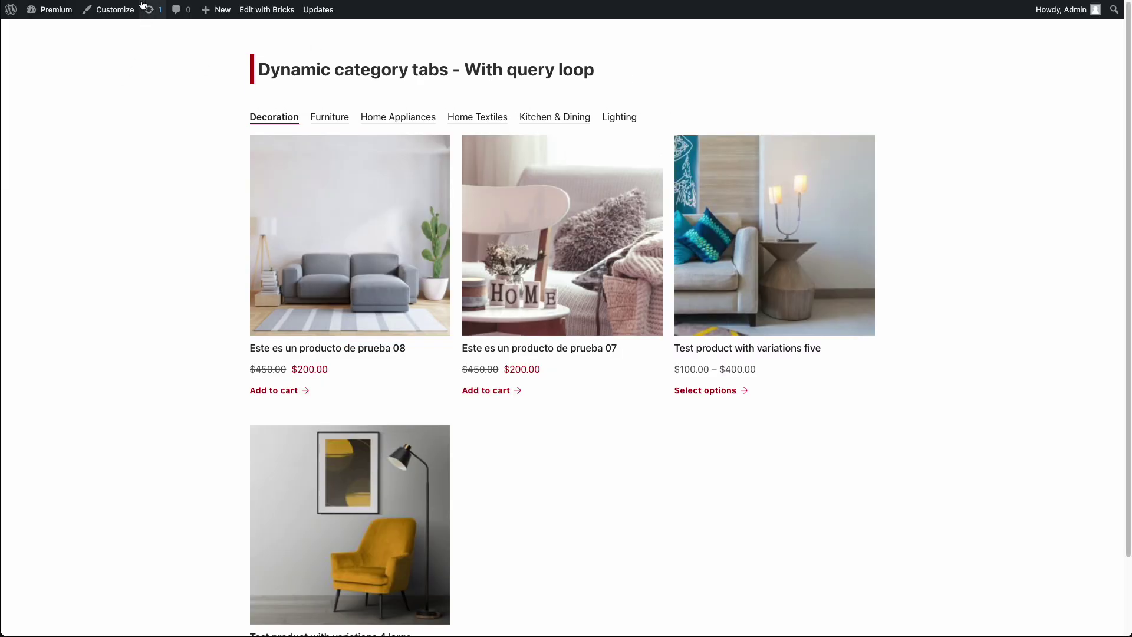
key("super+r")
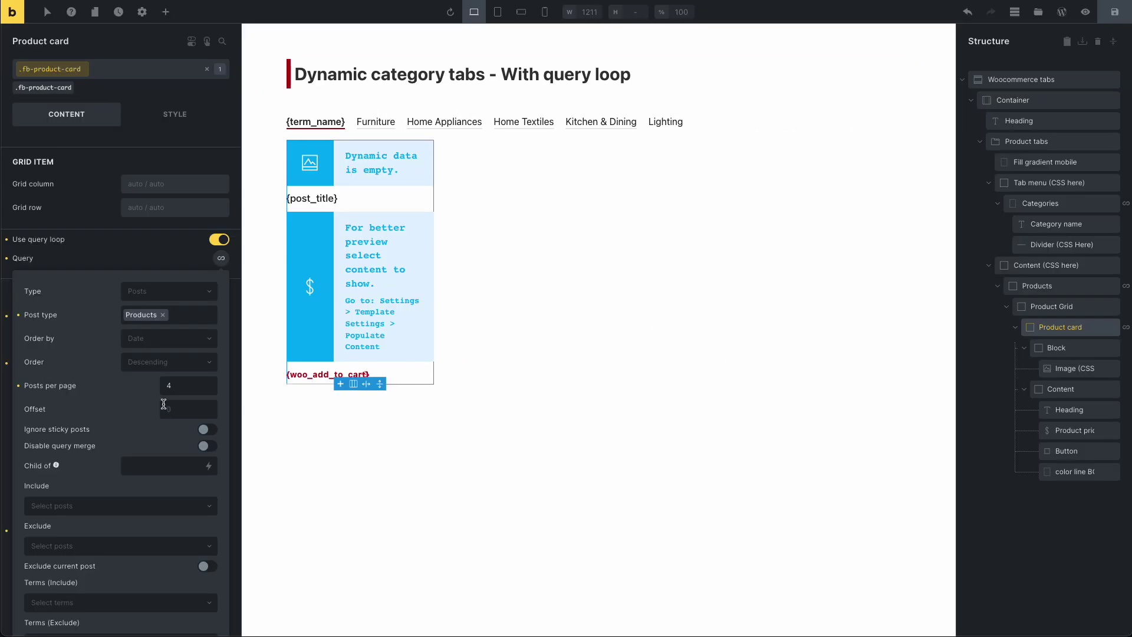
double_click(168, 385)
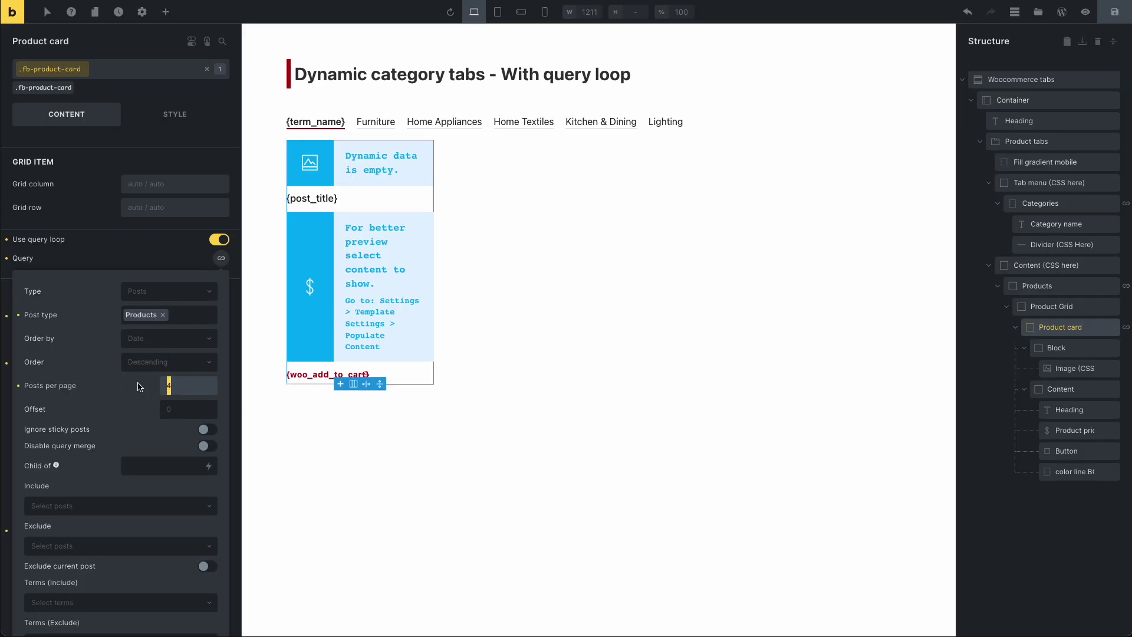
key("ctrl+s")
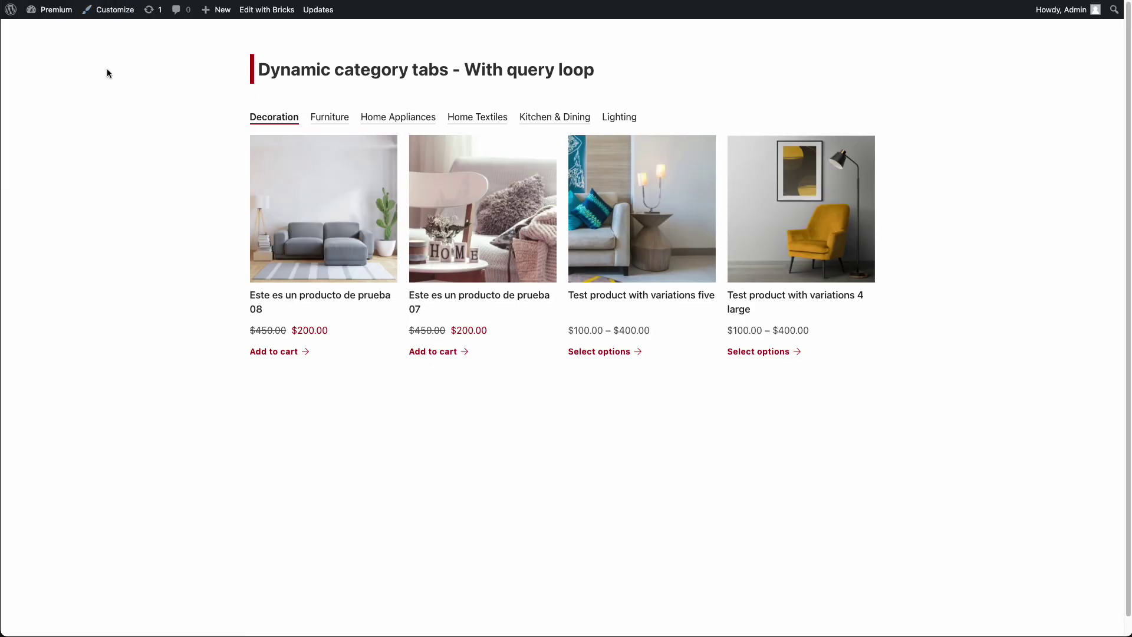
Confirm on the reloaded live page that the Furniture and Decoration tabs each list eight products
key("ctrl+r")
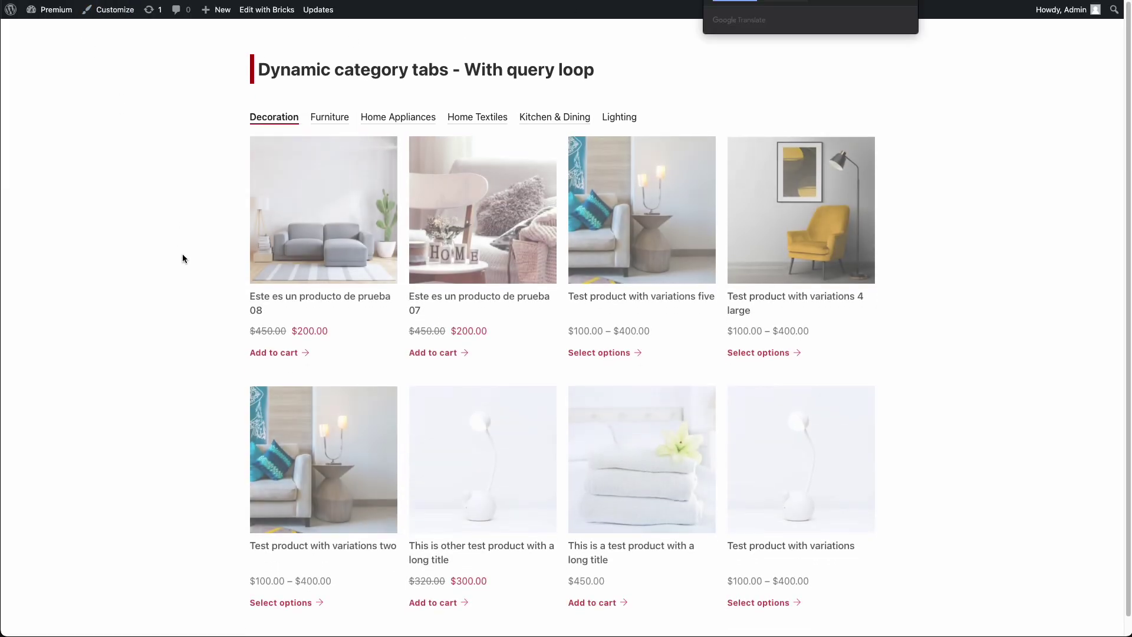
scroll(447, 450, "down", 1)
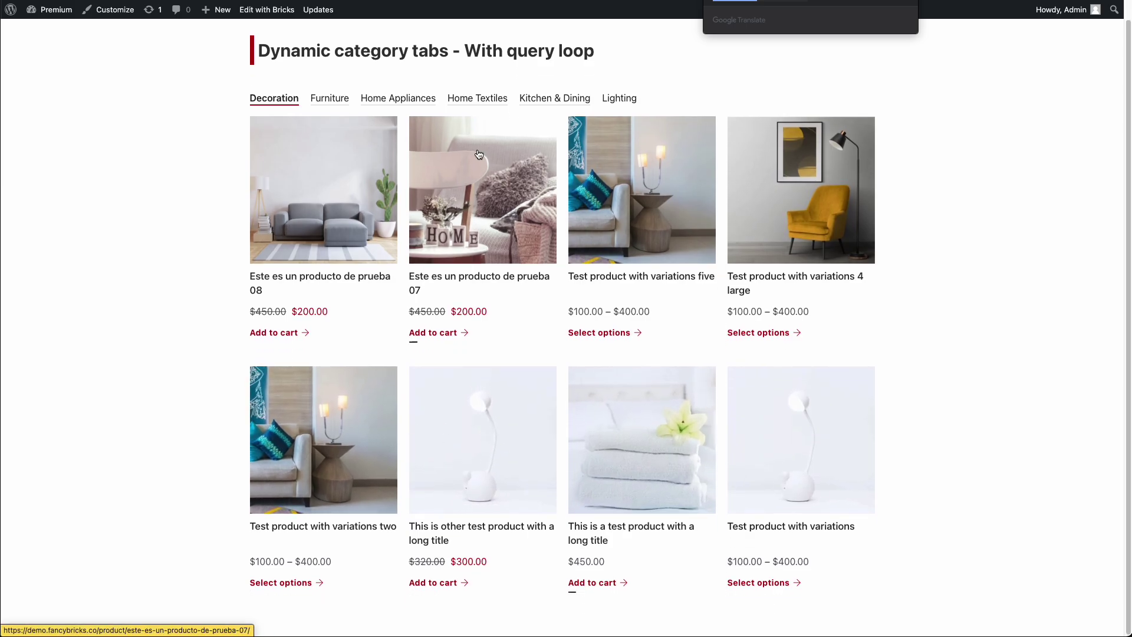
left_click(329, 98)
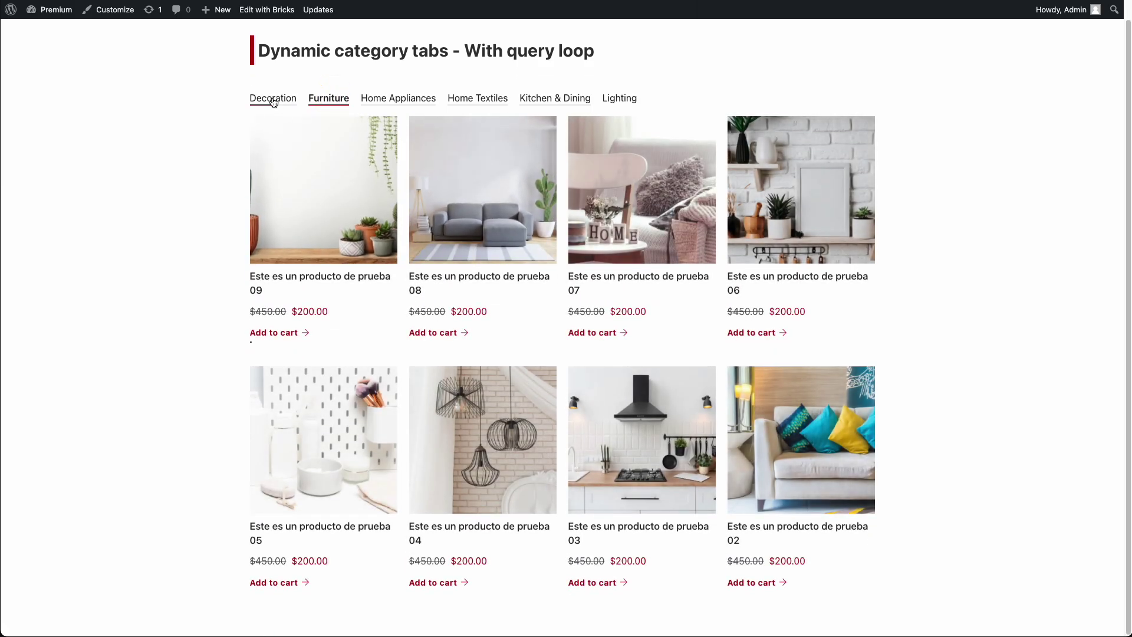
left_click(273, 97)
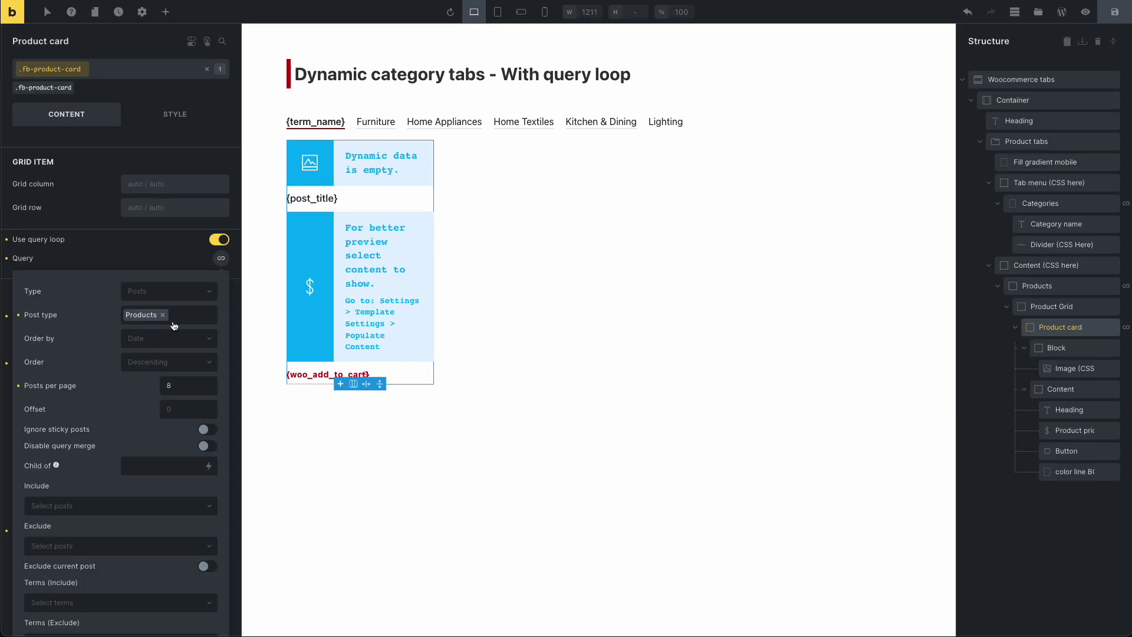
double_click(154, 388)
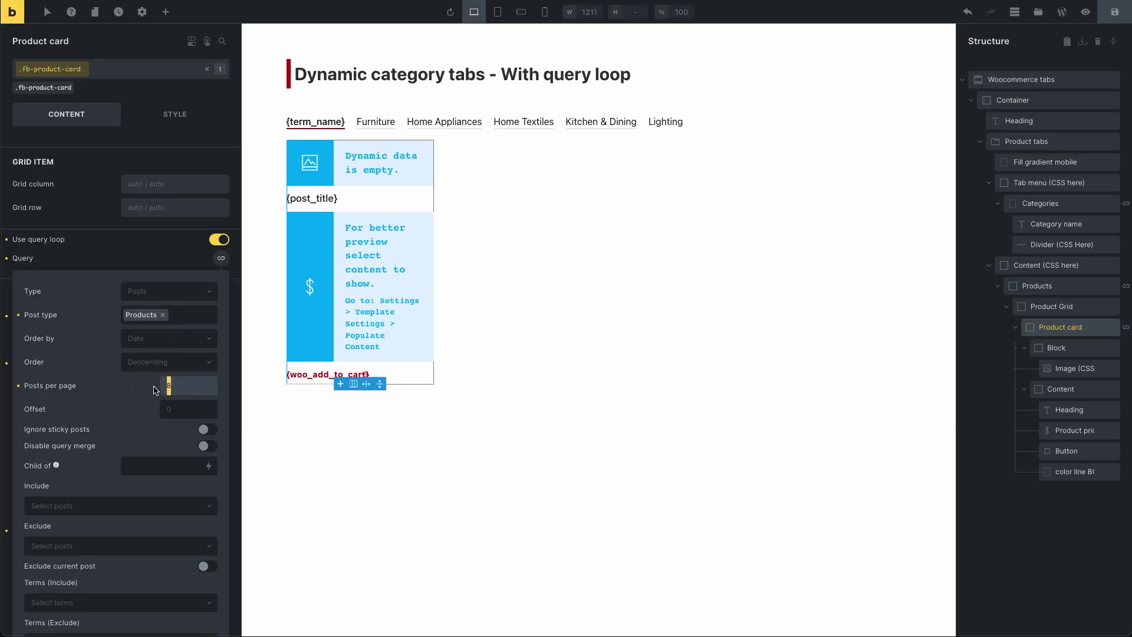
Change Posts per page from 8 to 4 and save the template
type("4")
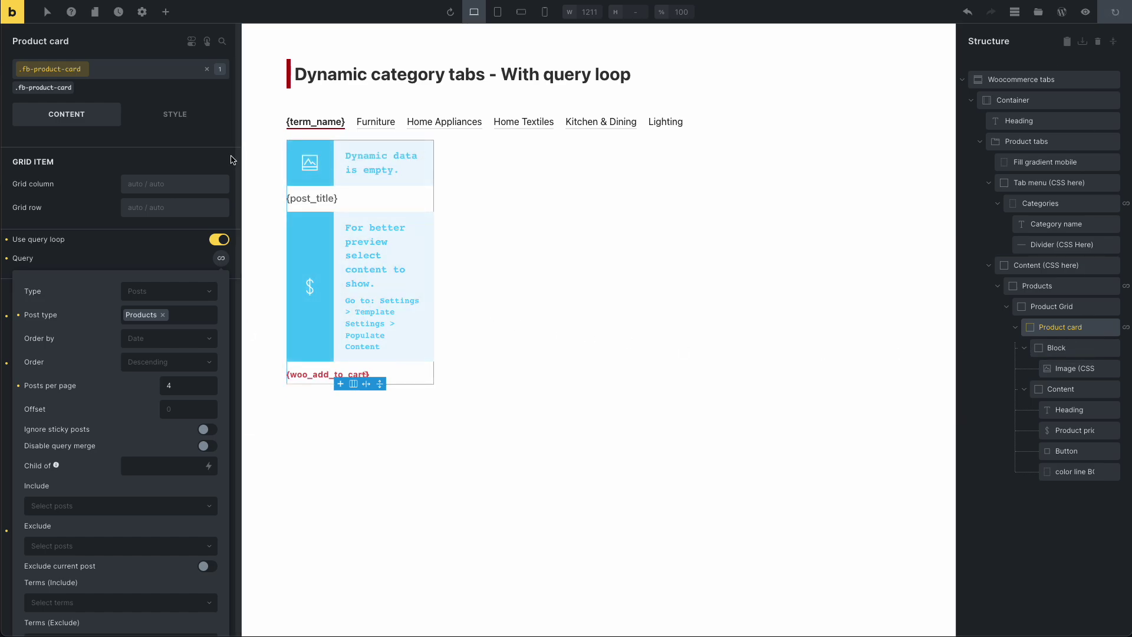
key("ctrl+s")
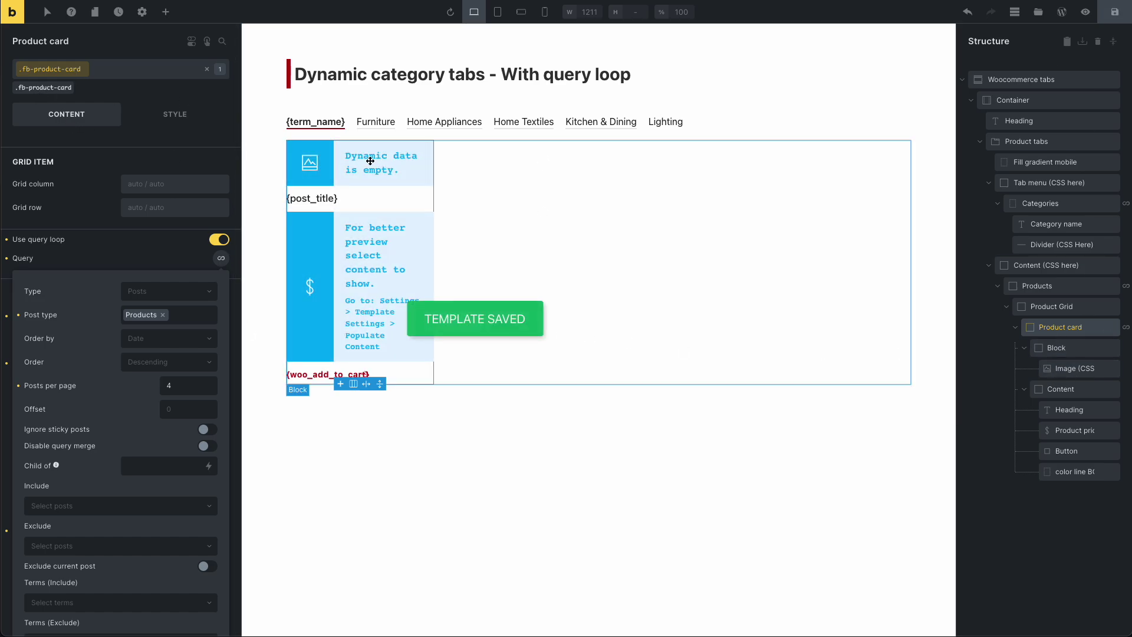
left_click(1059, 327)
Review the Block, Image, Content, Heading, Product price, Button and colour line settings, ending on Product card
left_click(1056, 348)
left_click(1059, 369)
left_click(1059, 389)
left_click(1063, 410)
left_click(1066, 433)
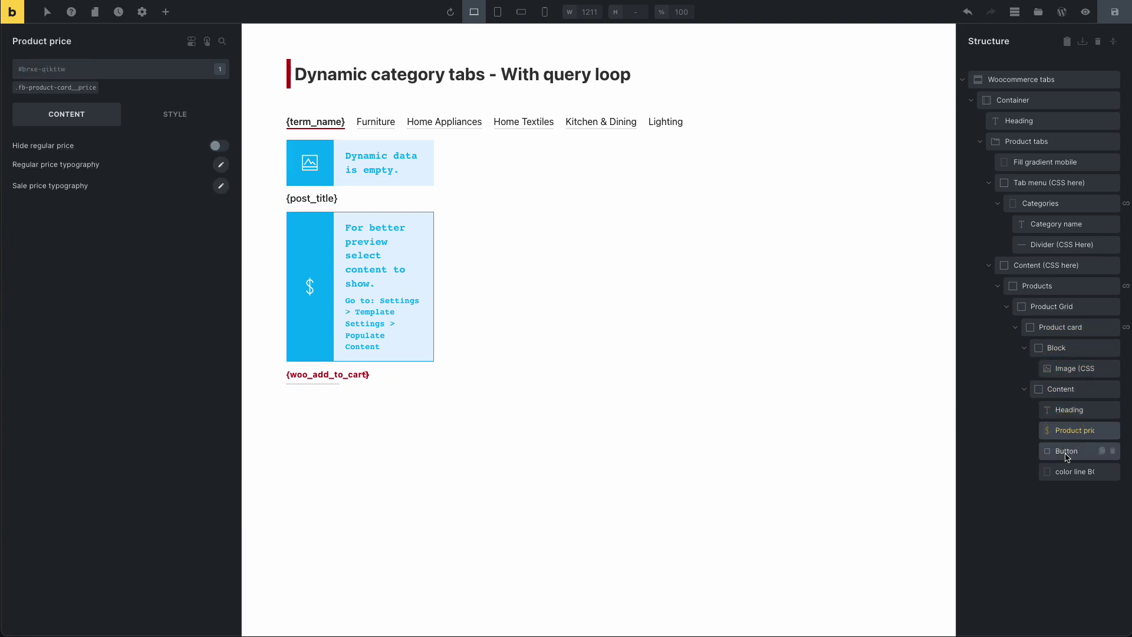
left_click(1066, 453)
left_click(1069, 472)
left_click(1060, 389)
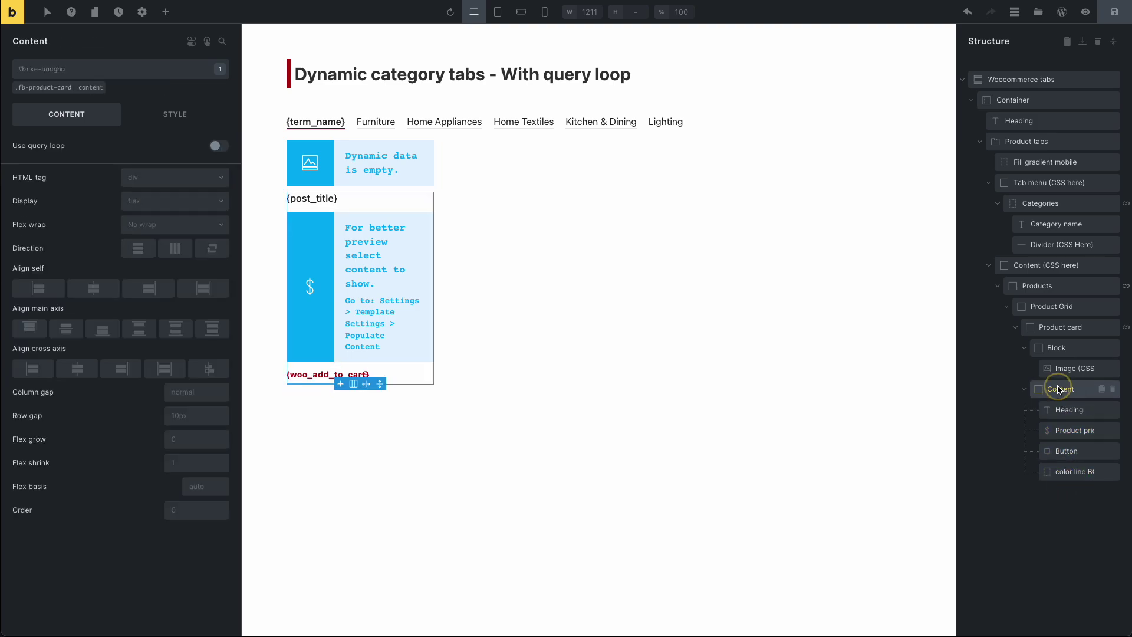
left_click(1065, 327)
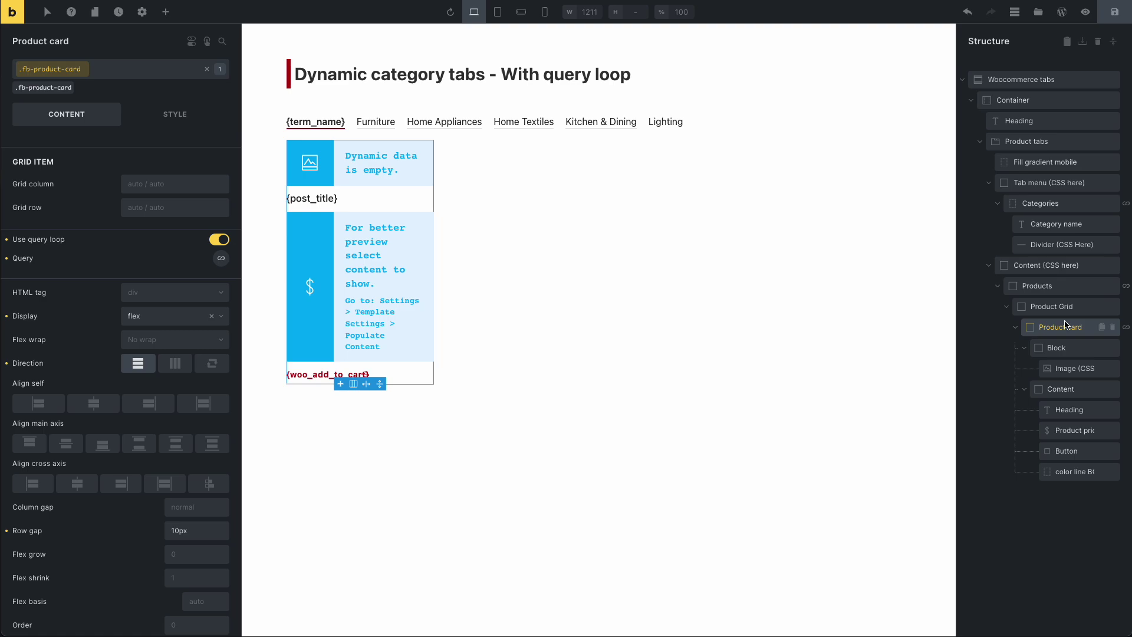